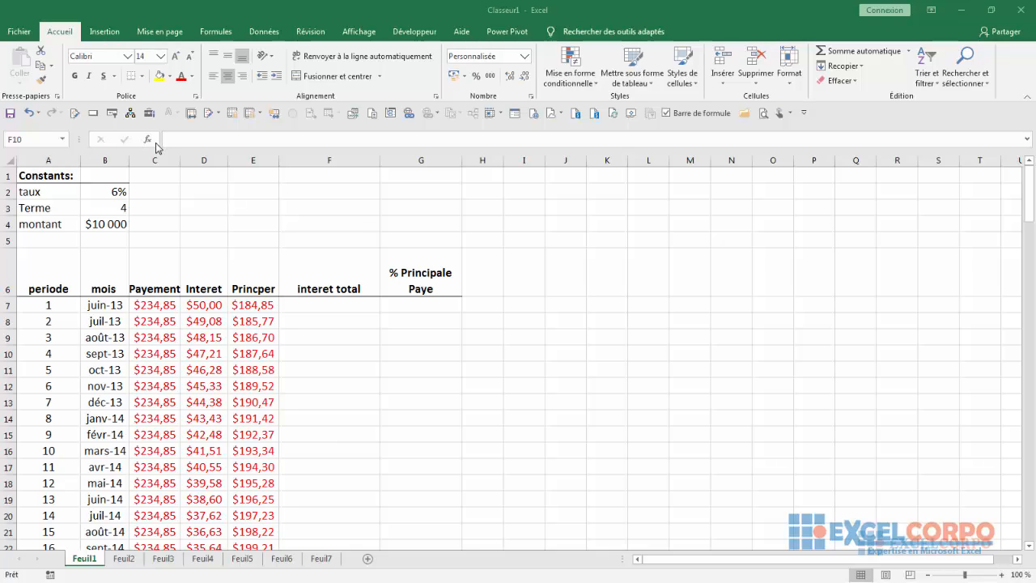
Step: Browse the Math et Trigo functions from F10's Insert Function dialog, examining the SOMME family down to SOMMEPROD
left_click(150, 142)
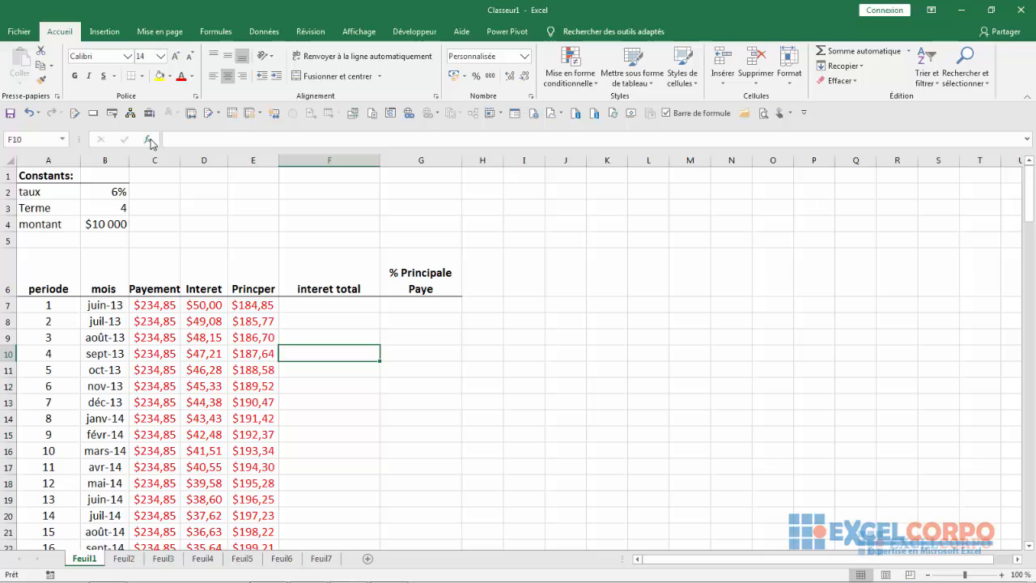
left_click(151, 142)
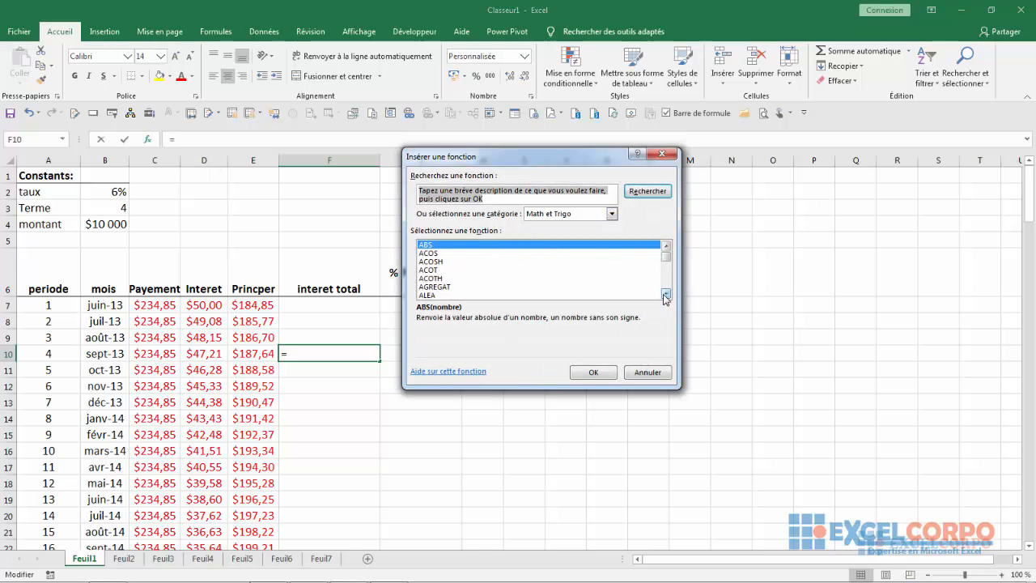
type("s")
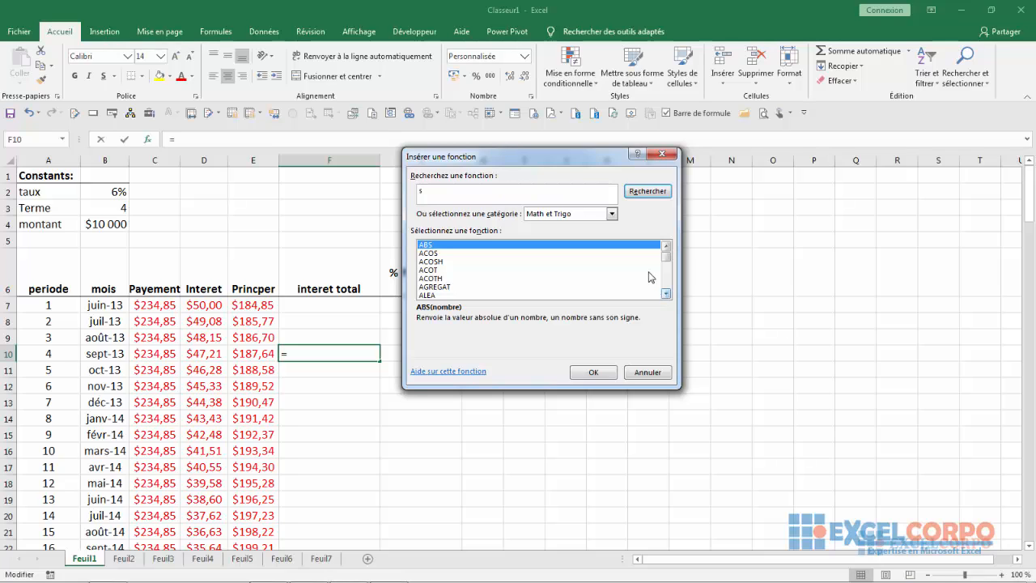
left_click(494, 263)
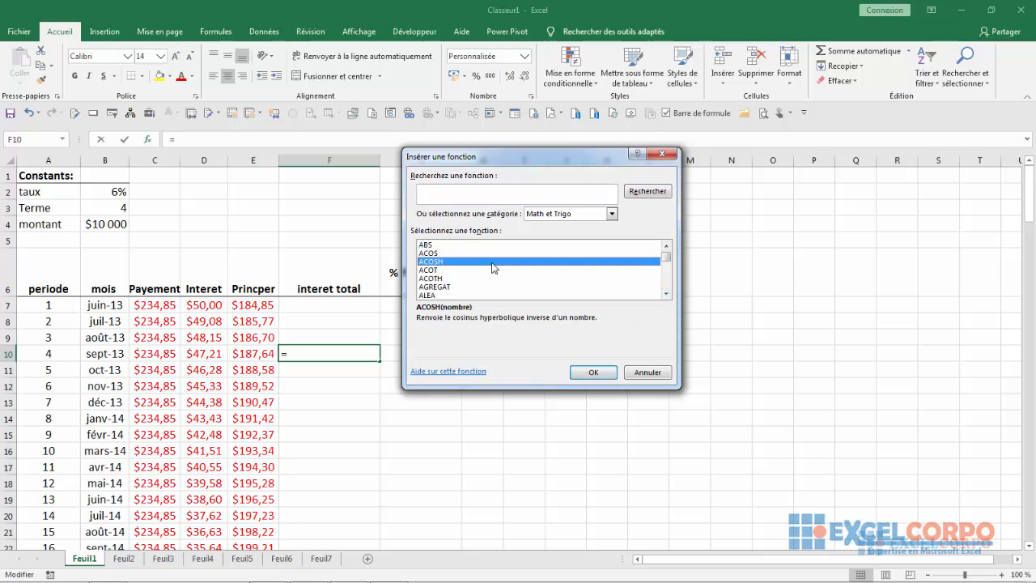
key("s")
key("Down")
key("Down")
key("Down")
key("Down")
key("Down")
key("Down")
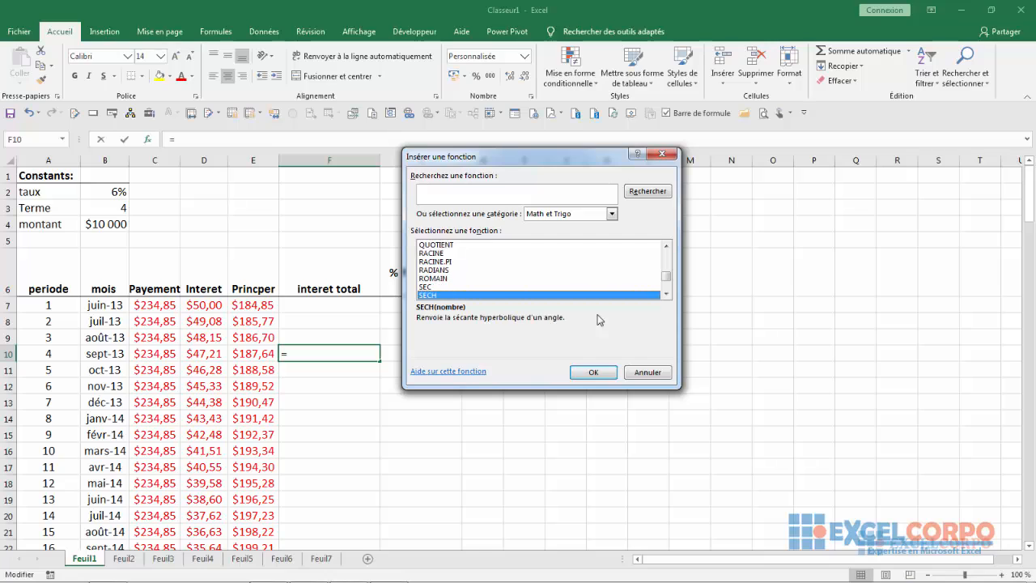
key("Down")
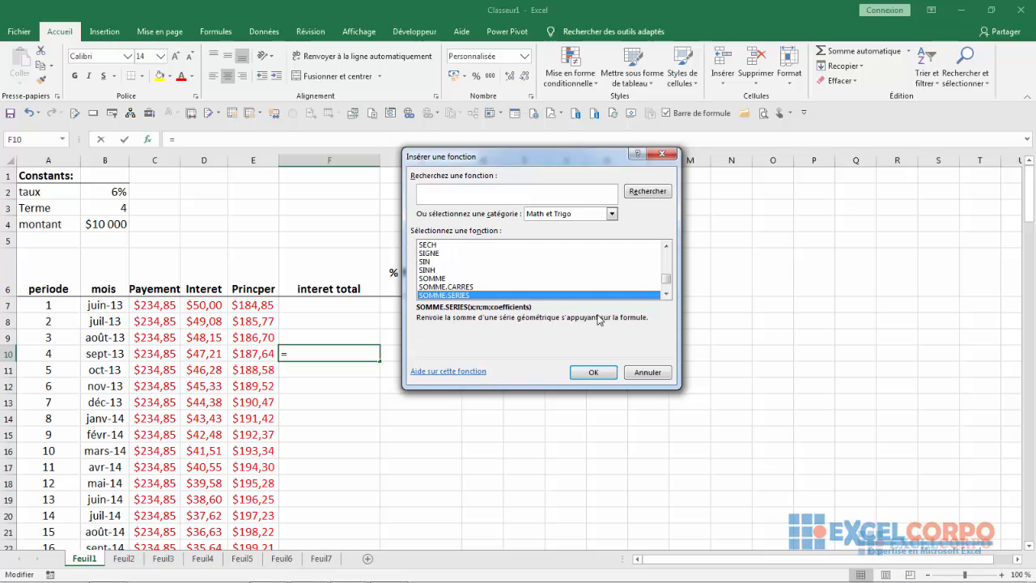
key("Down")
key("Down")
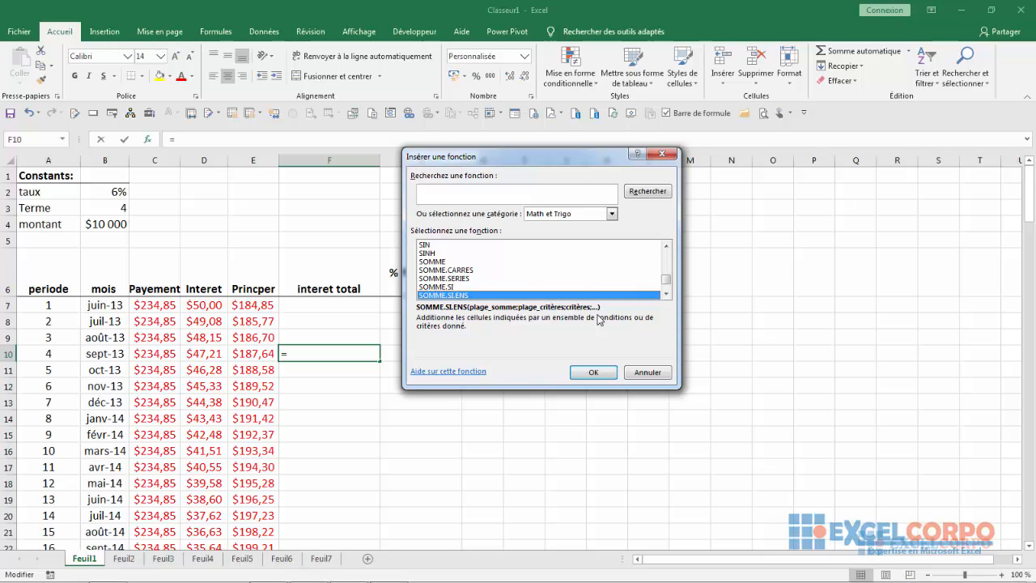
key("Down")
key("Down")
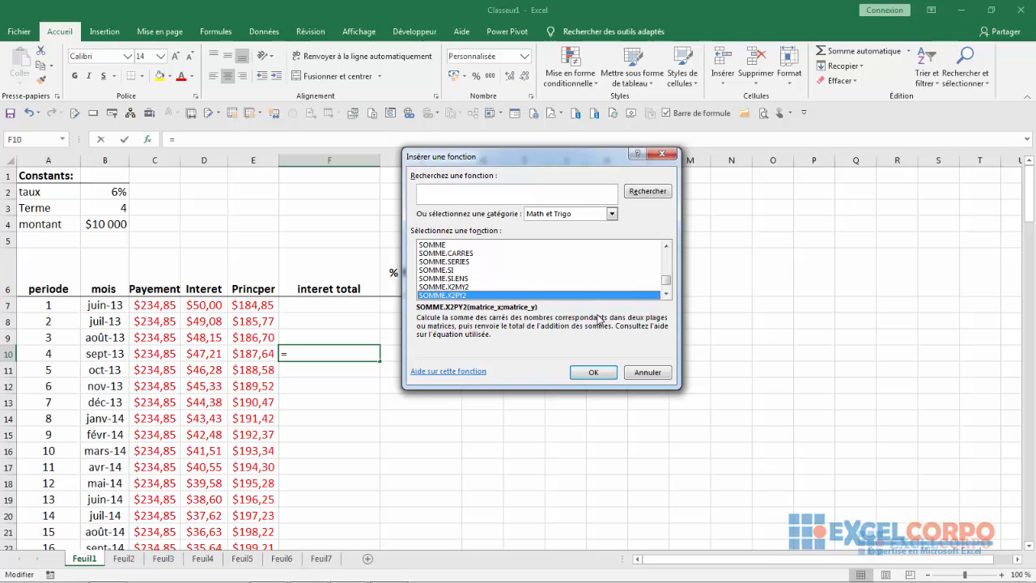
key("Down")
key("Down")
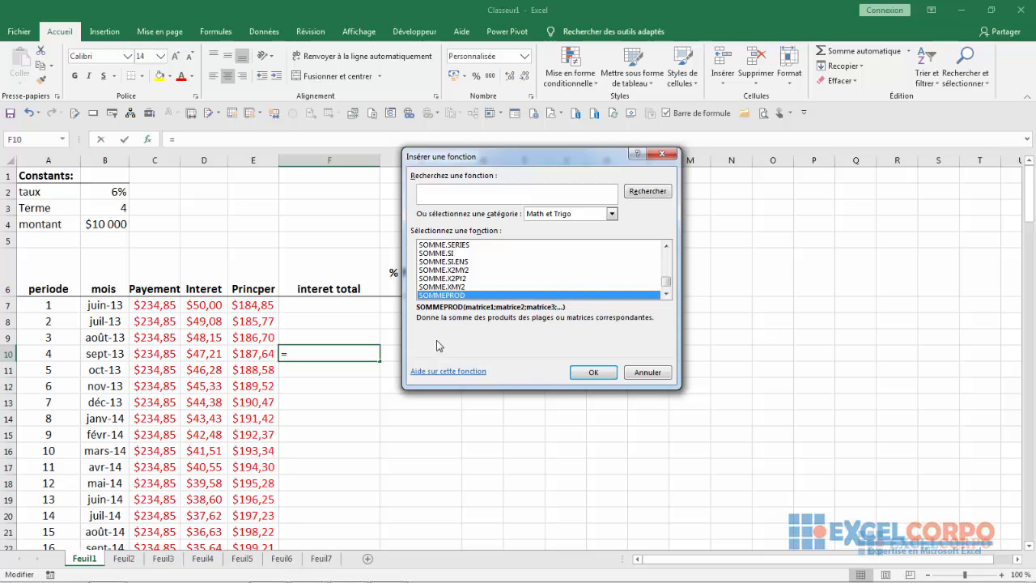
Step: Choose the SOMME function for cell F10 and open its function arguments
key("Up")
key("Up")
key("Up")
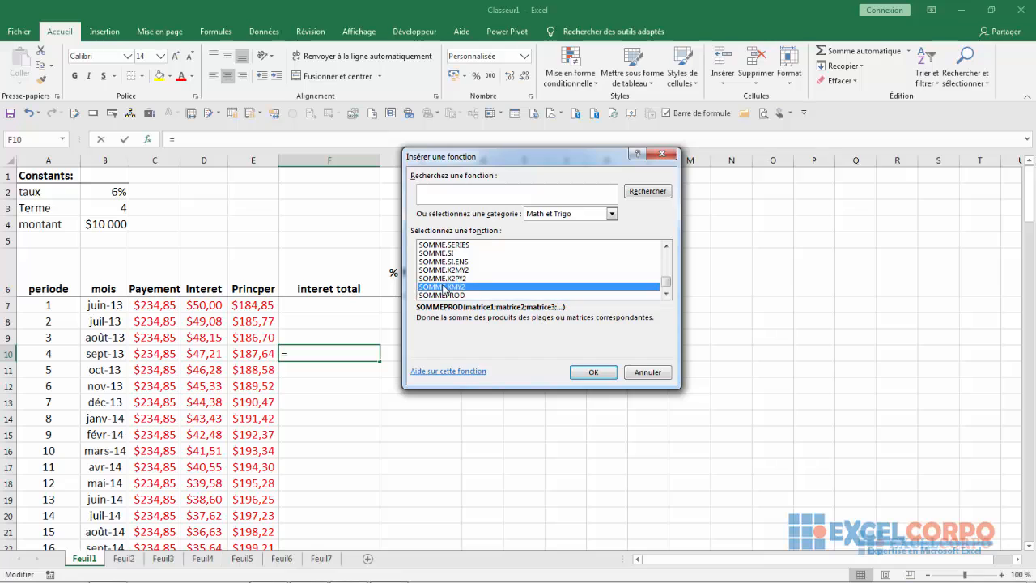
key("Up")
key("Up")
key("Up")
key("Up")
key("Up")
key("Up")
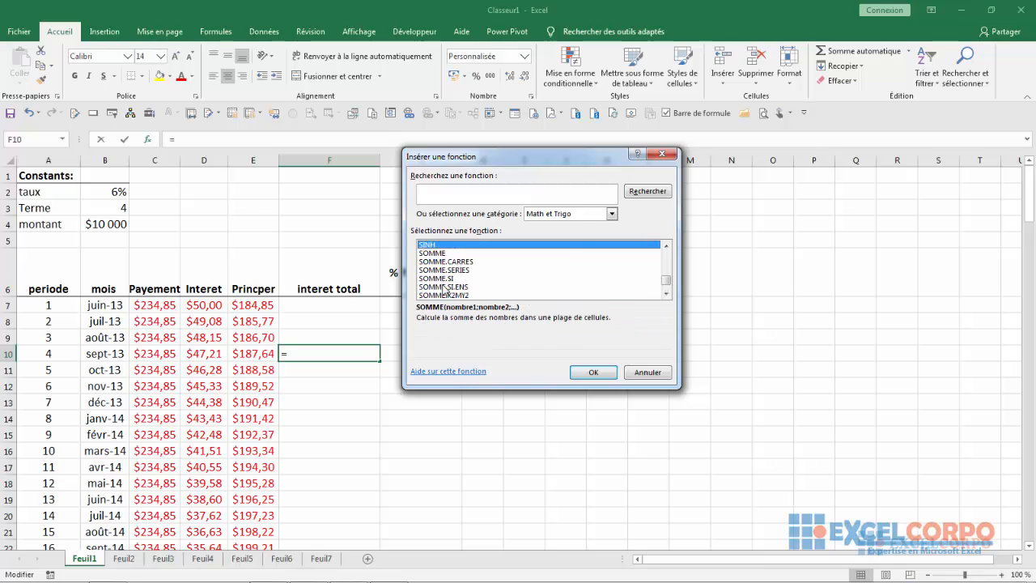
left_click(669, 160)
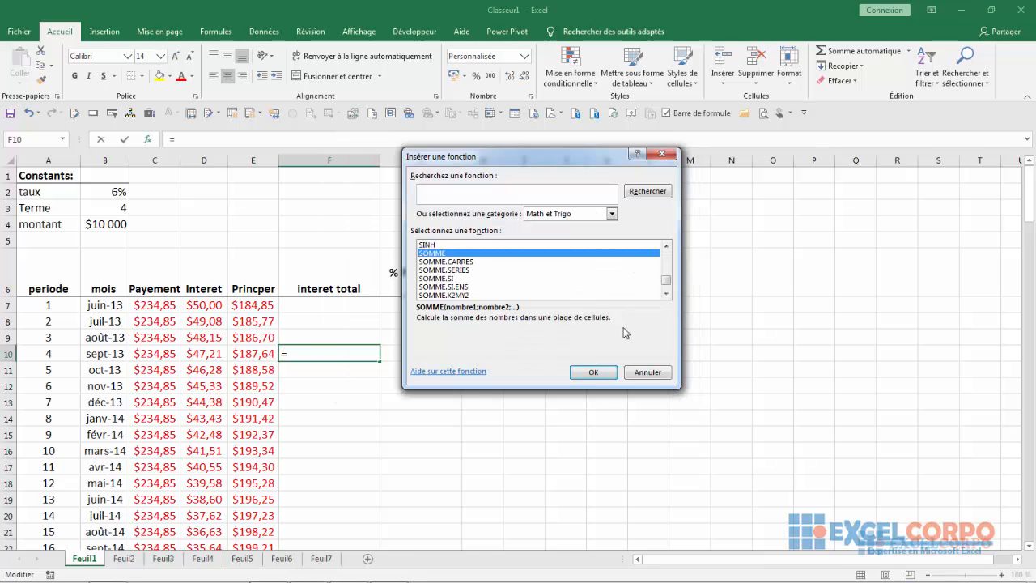
left_click(594, 373)
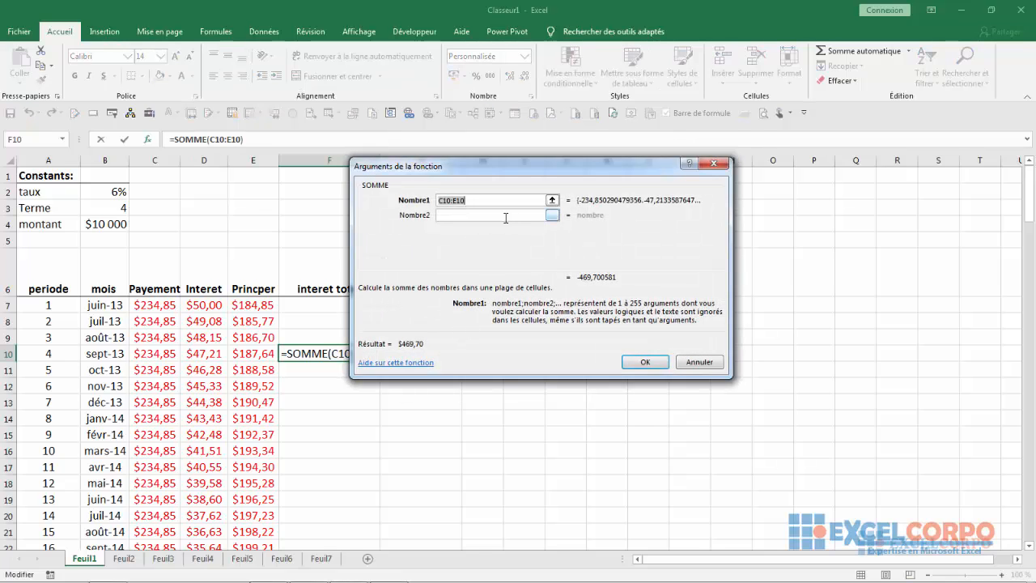
Step: Clear the Nombre1 argument, examine the additional number arguments SOMME accepts, and cancel the function
key("BackSpace")
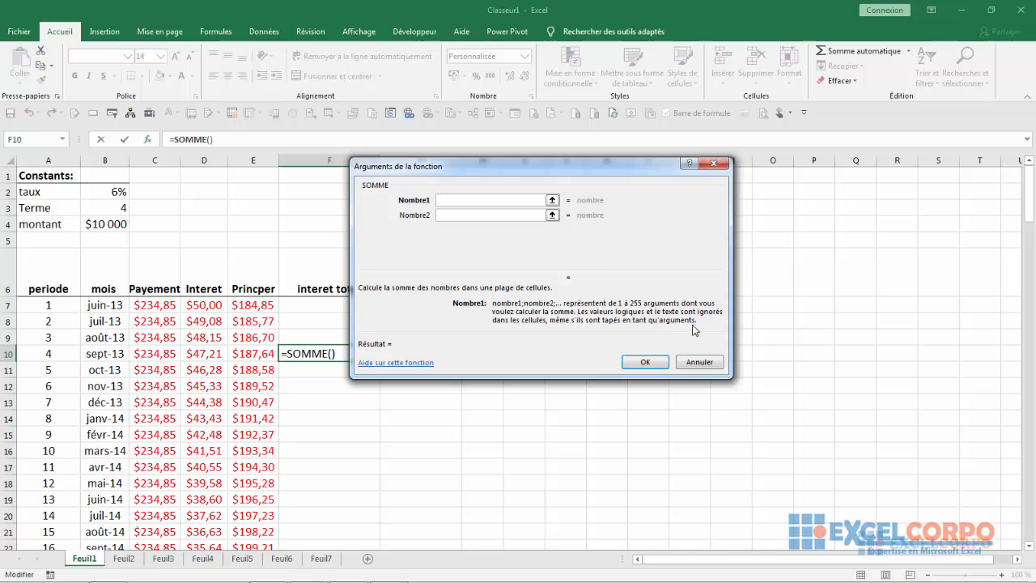
left_click(509, 215)
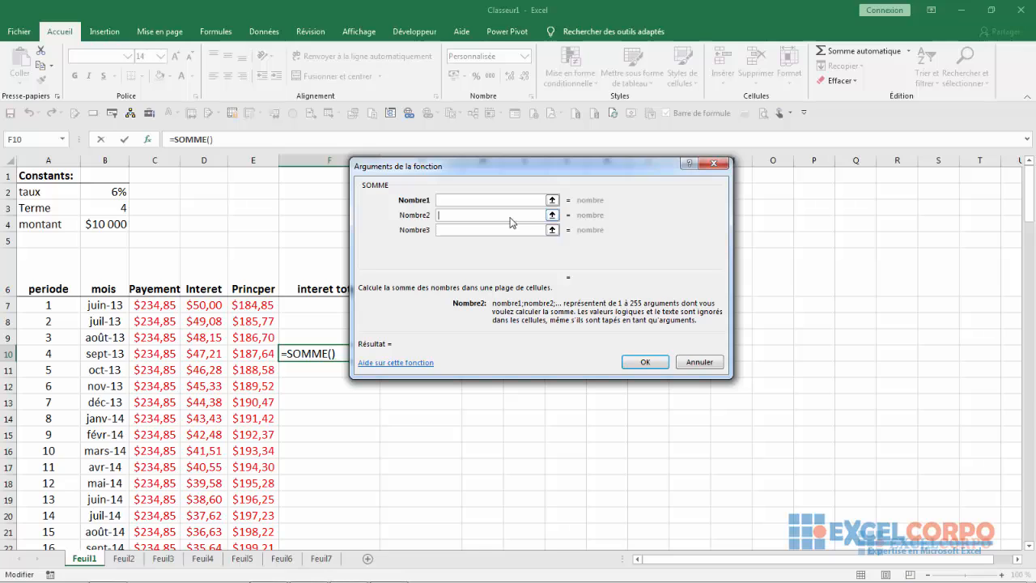
left_click(442, 230)
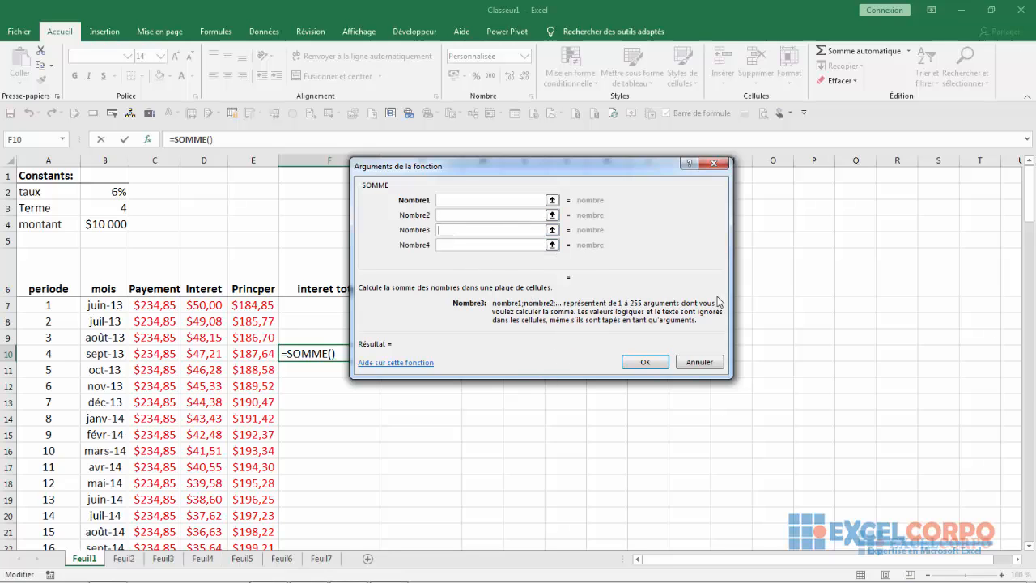
key("Tab")
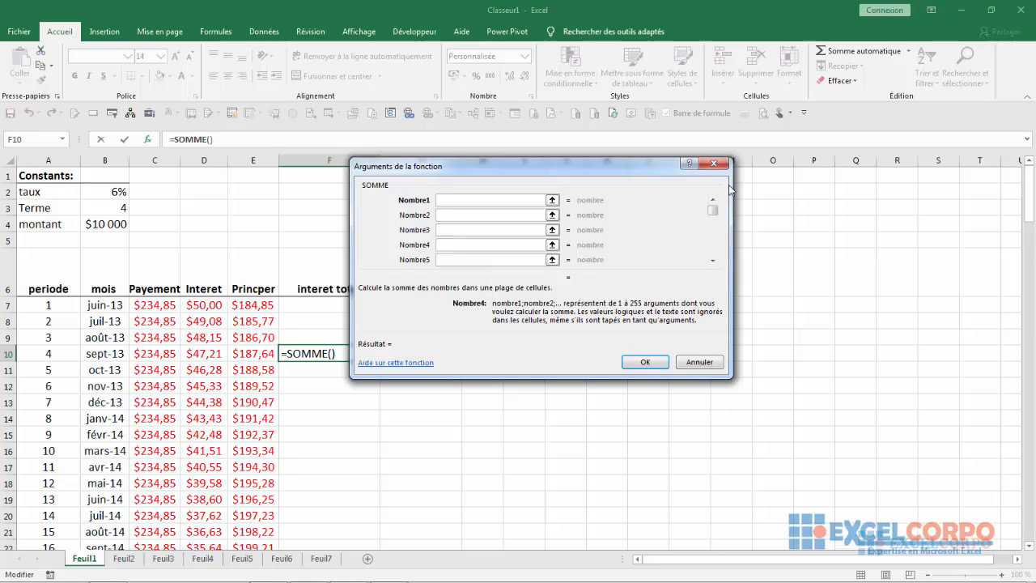
mouse_move(712, 211)
left_mouse_down()
mouse_move(712, 240)
mouse_move(712, 204)
left_mouse_up()
left_click(711, 165)
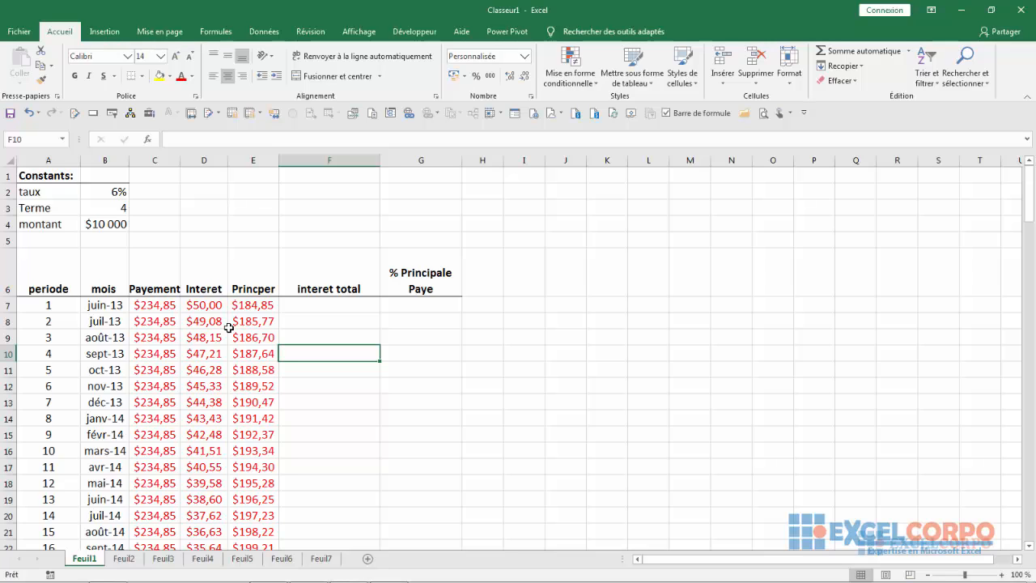
Step: Enter a SOMME formula in F2 that adds the ranges C7:C9, D7:D10, E7:E11 and D13:D17
left_click(312, 192)
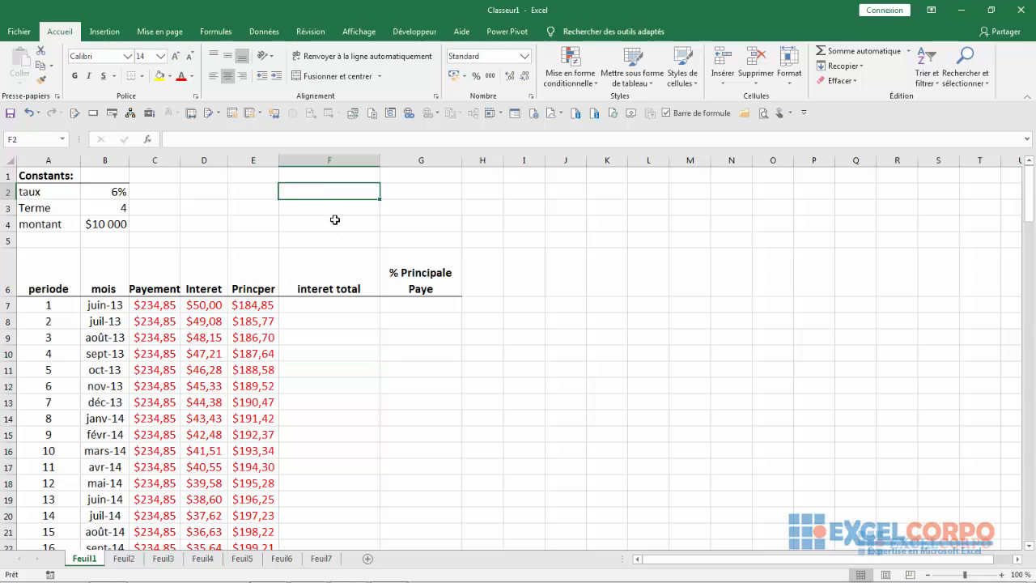
type("=somm")
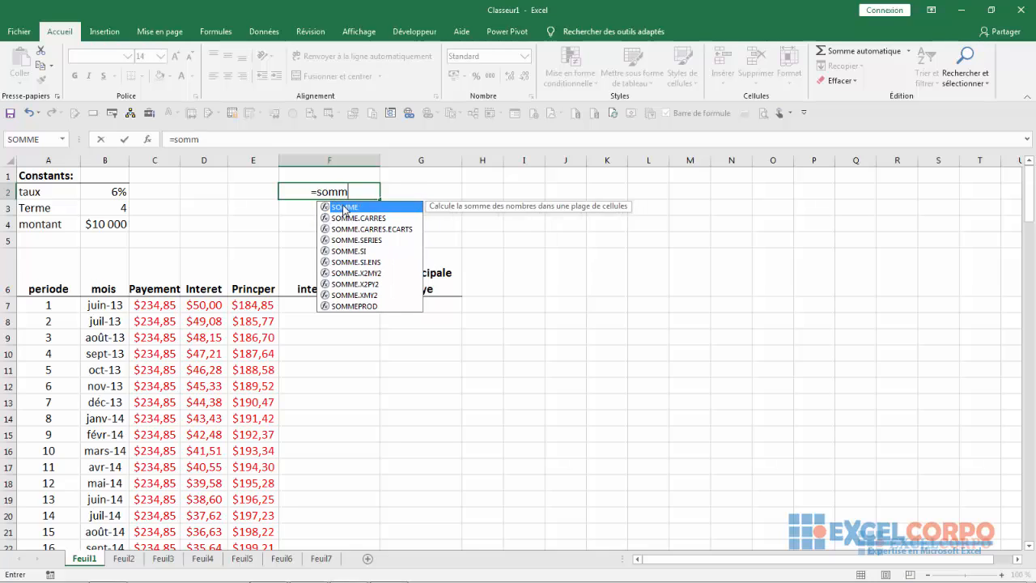
double_click(341, 208)
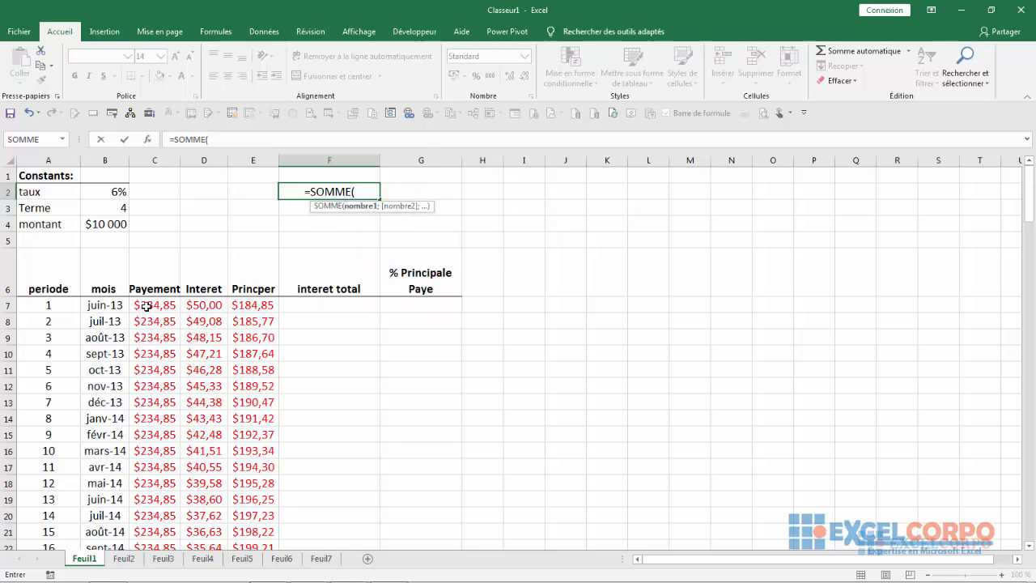
left_click_drag(146, 305, 147, 338)
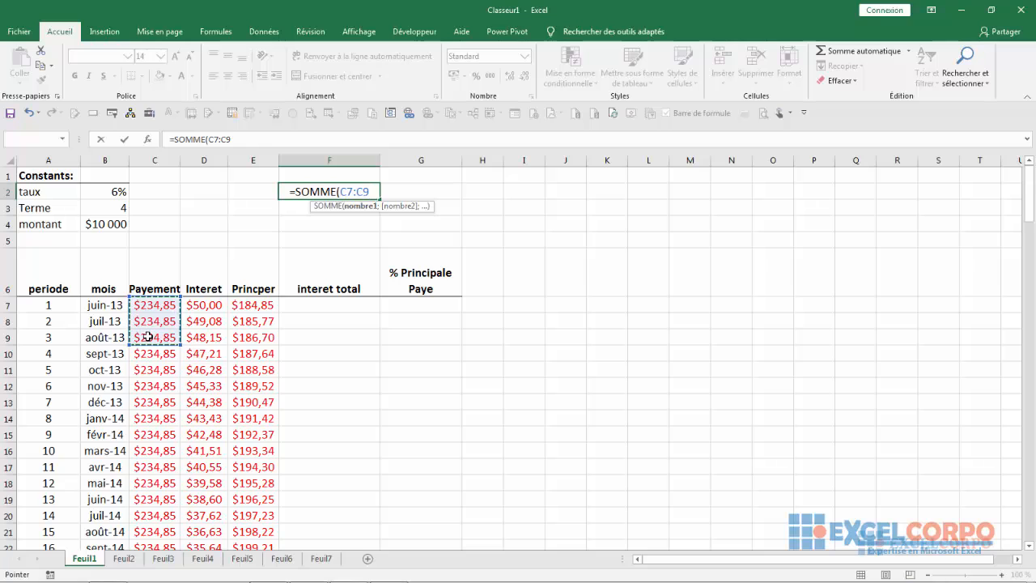
type(";")
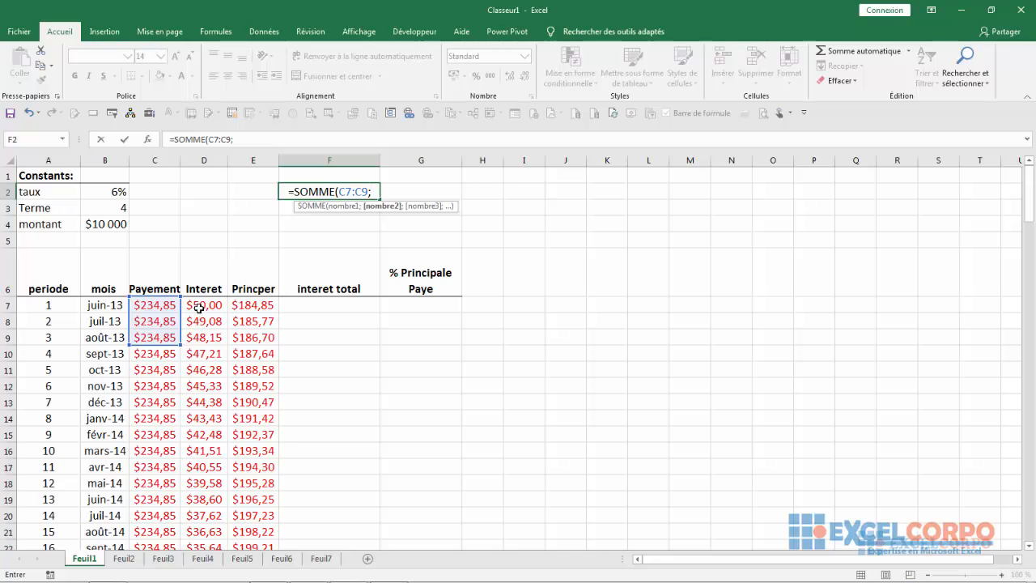
left_click_drag(199, 308, 203, 351)
type(";")
left_click_drag(252, 305, 257, 368)
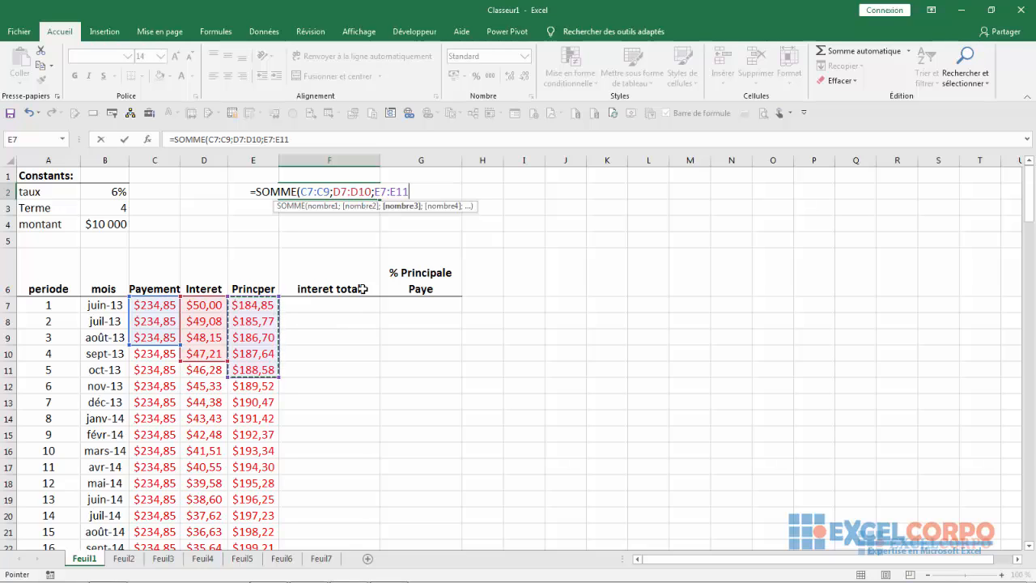
type(";")
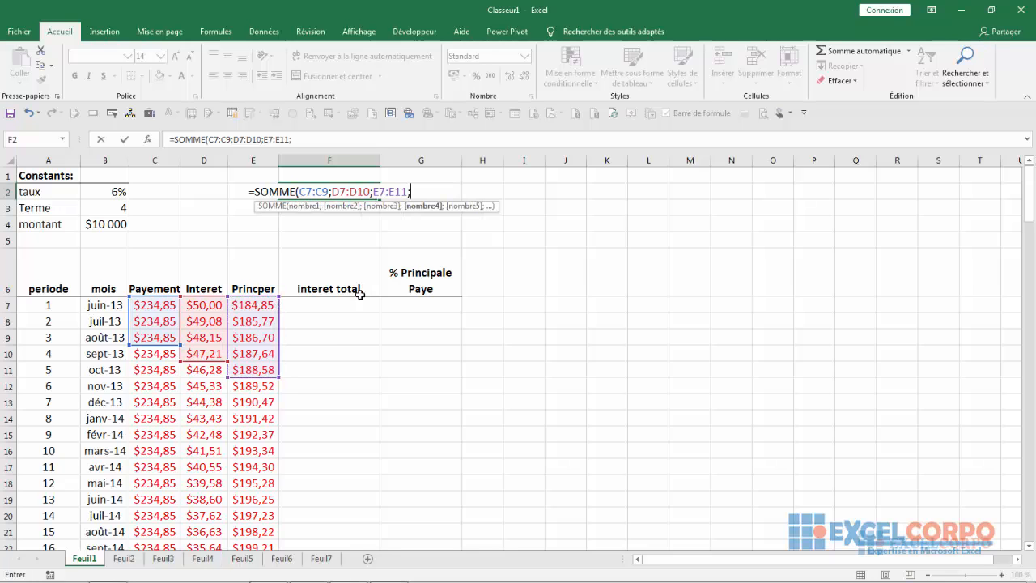
left_click(201, 402)
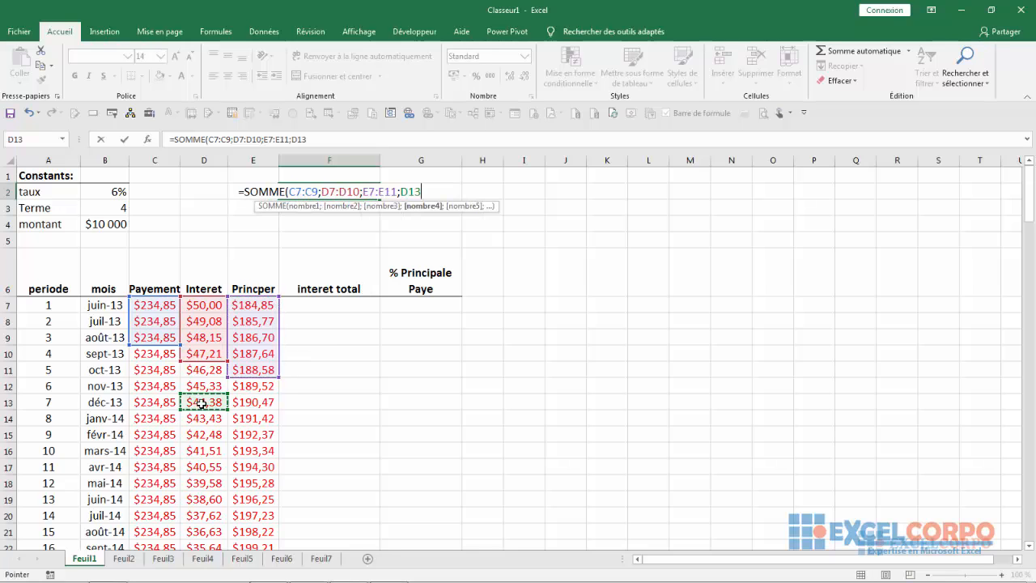
left_click_drag(201, 402, 204, 467)
key("Return")
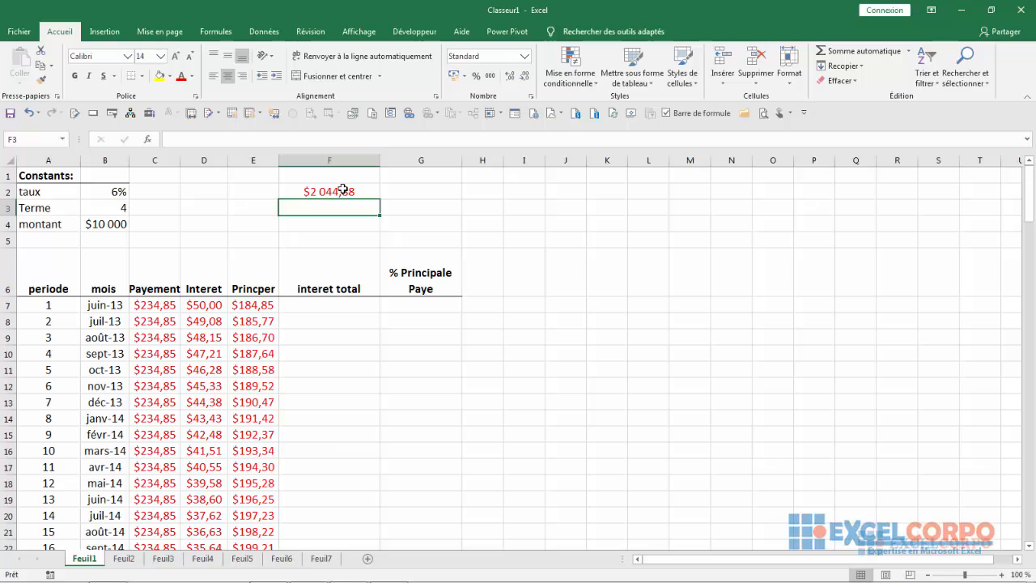
left_click(343, 190)
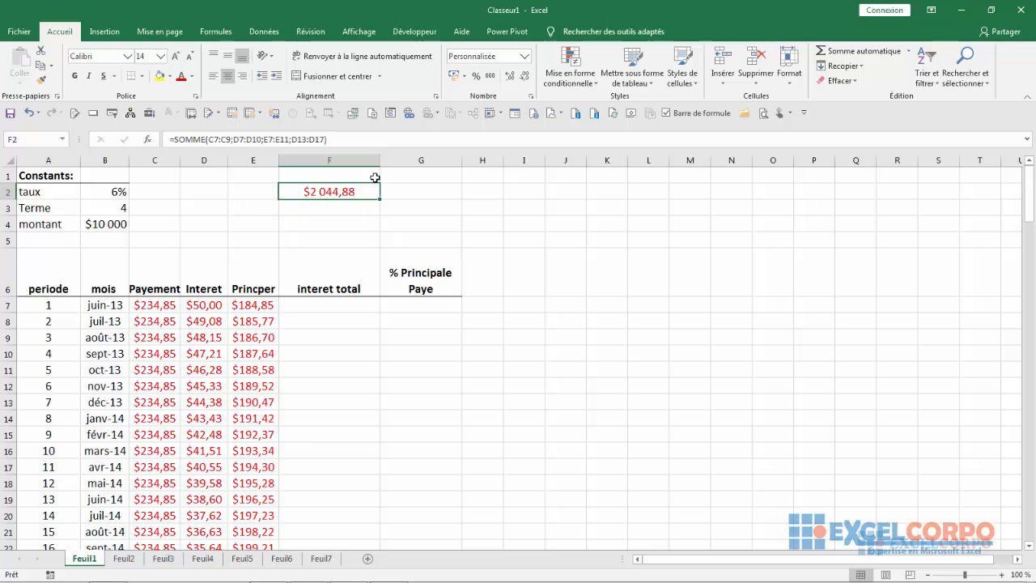
left_click(247, 141)
left_click(322, 202)
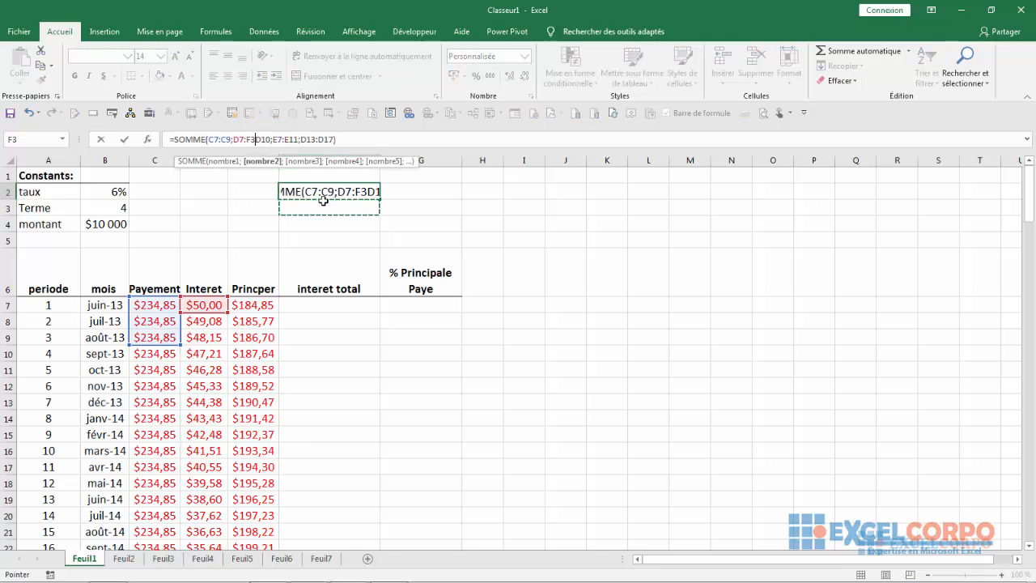
left_click(29, 114)
key("Return")
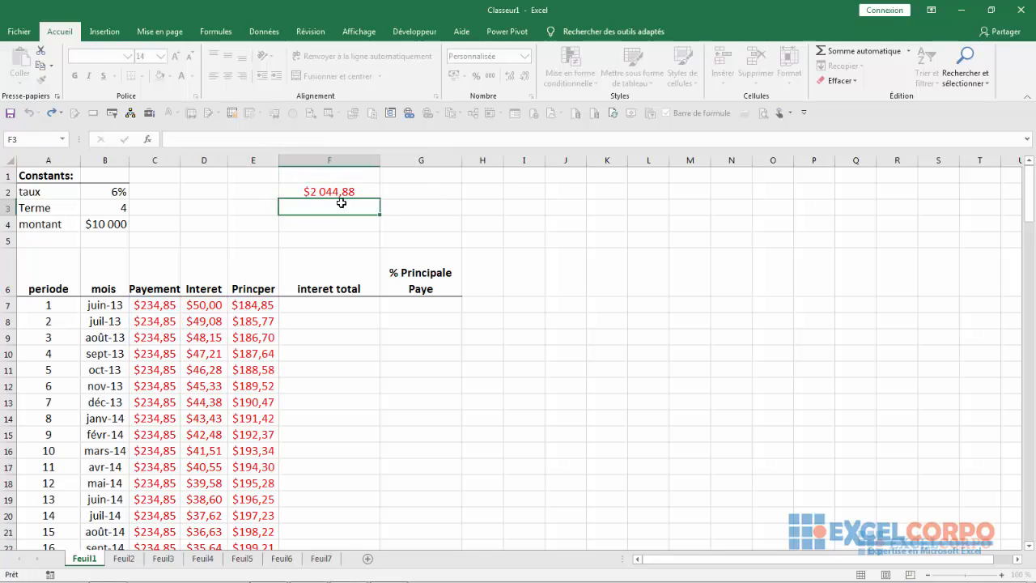
Step: Delete the example SOMME formula from cell F2
left_click(296, 186)
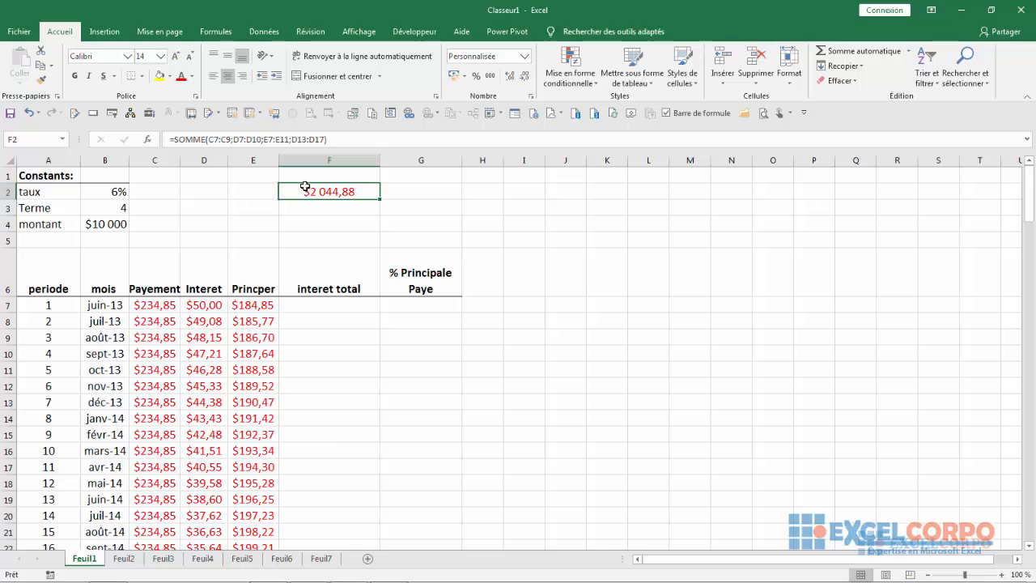
key("Delete")
left_click(384, 205)
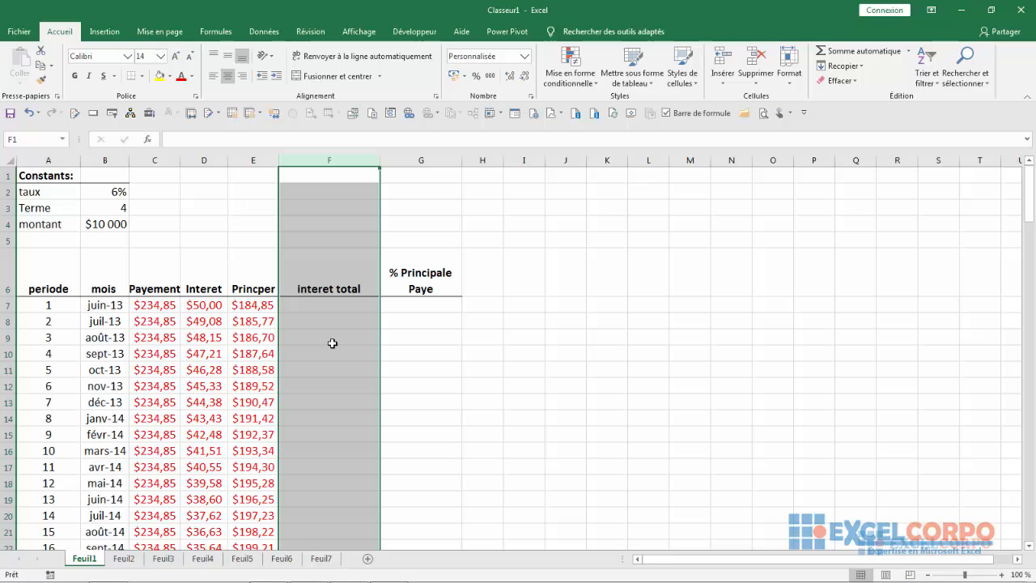
Step: Enter the formula =SOMME(D7:D7) in F7 to start the interet total column
left_click(311, 304)
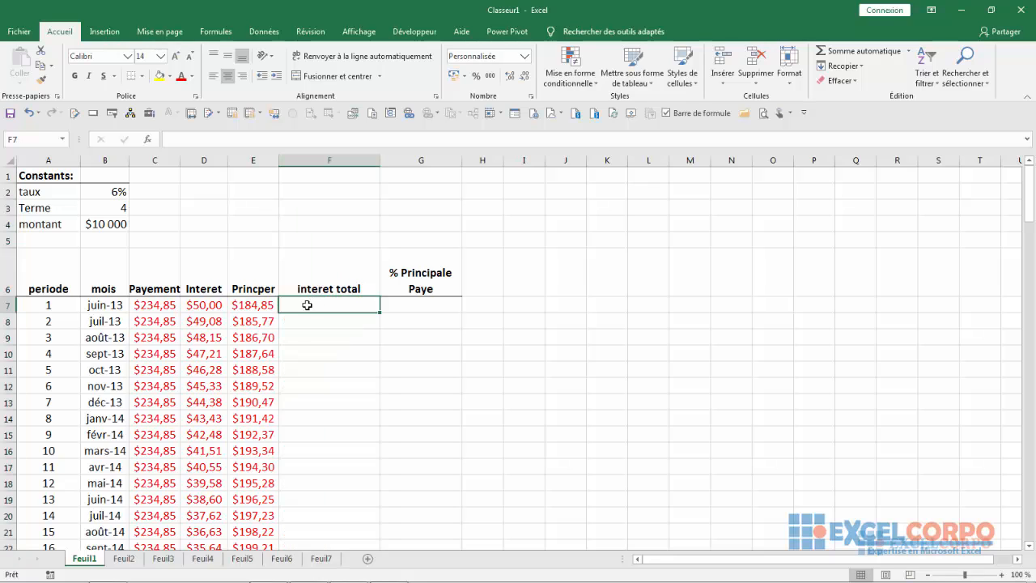
type("=")
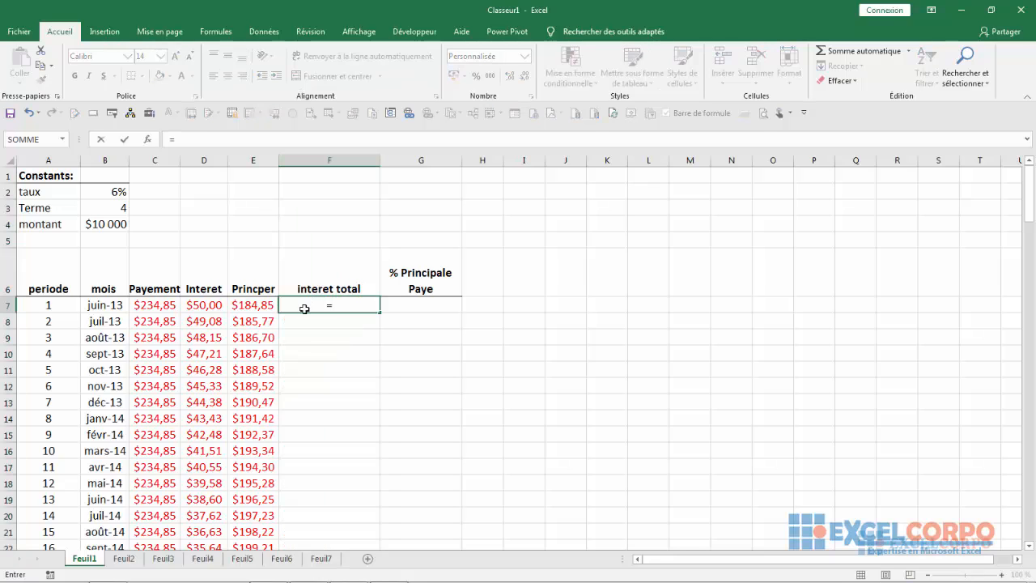
type("somme")
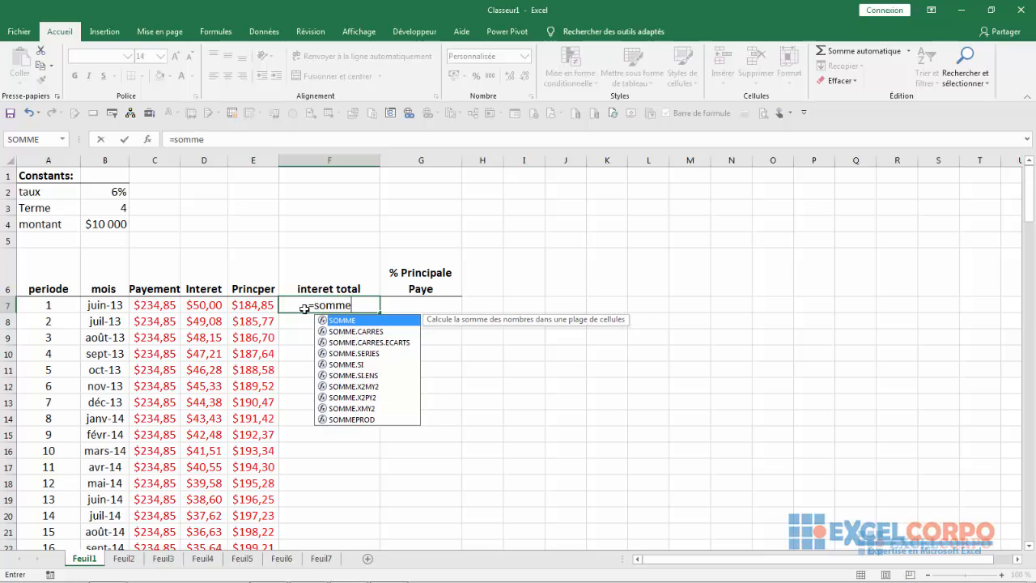
key("Tab")
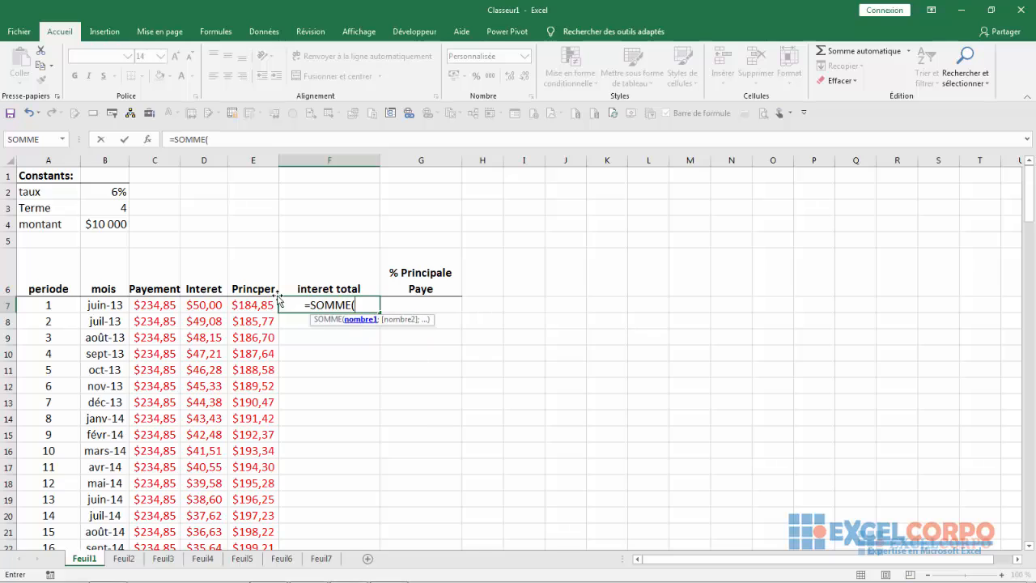
left_click(208, 306)
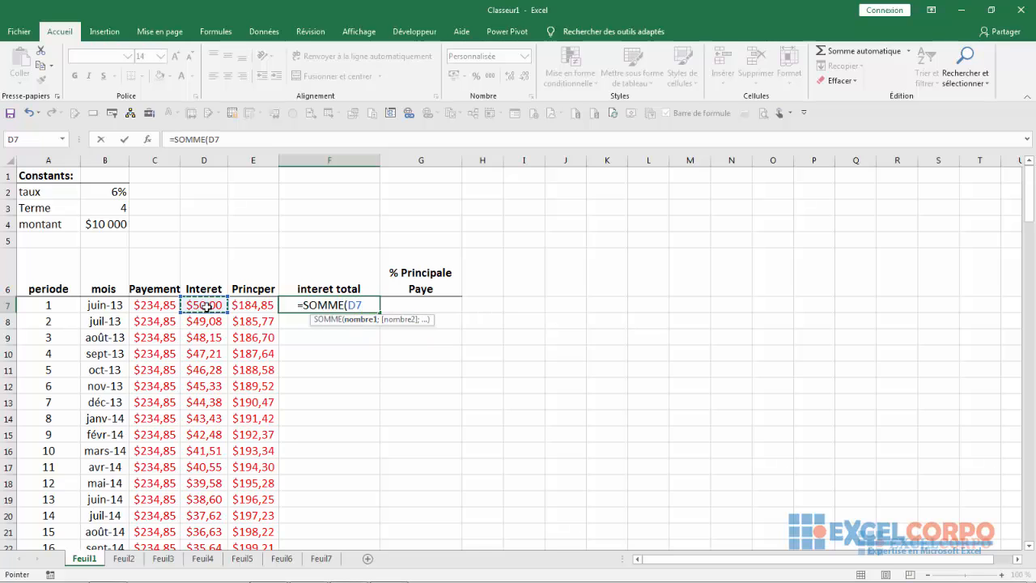
key("F8")
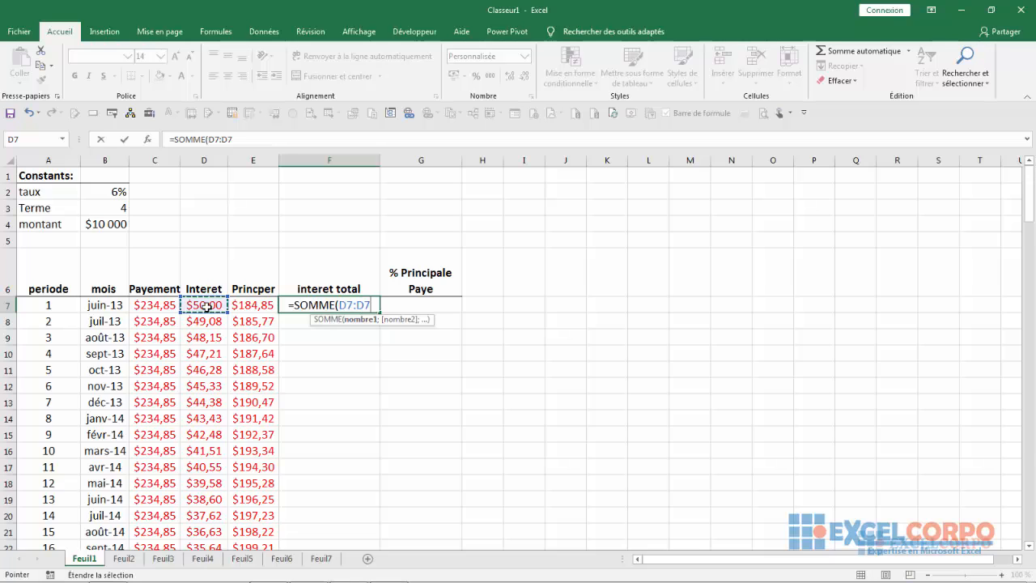
type(")")
key("Return")
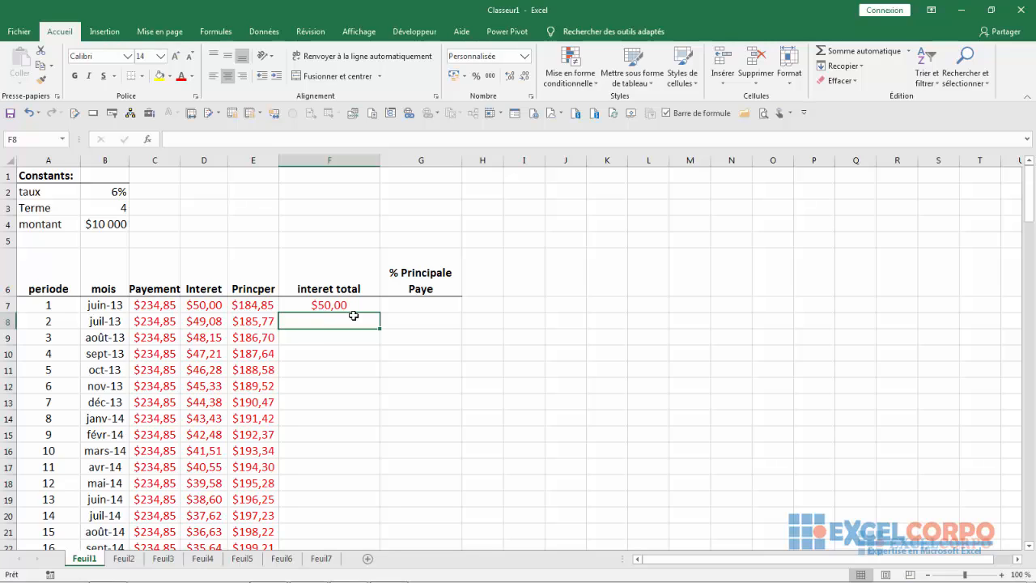
Step: Select the interet total cells from F7 down through the payment rows and enter =SOMME(D7:D8) in F8
left_click_drag(353, 305, 340, 453)
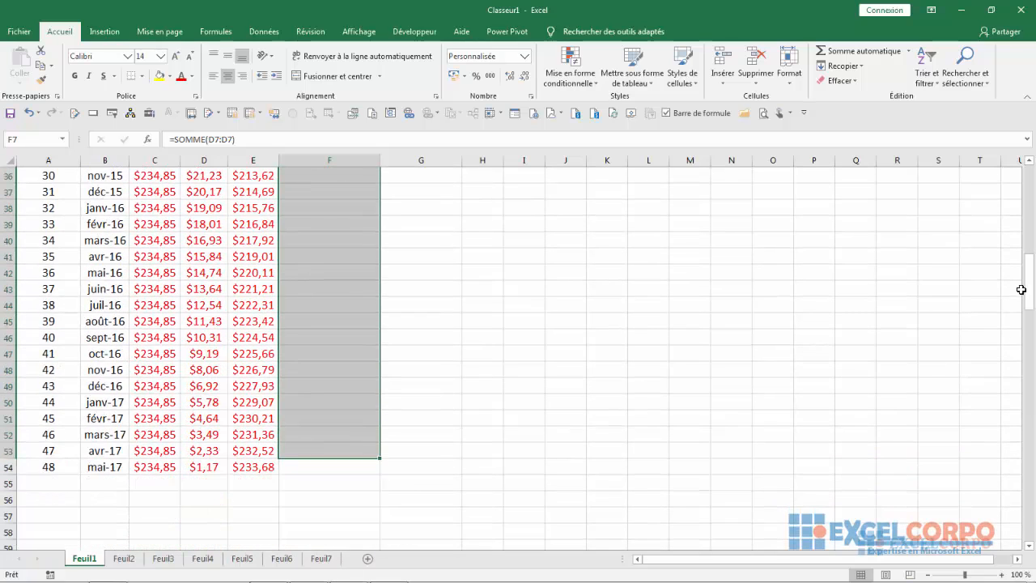
left_click_drag(1032, 289, 1032, 200)
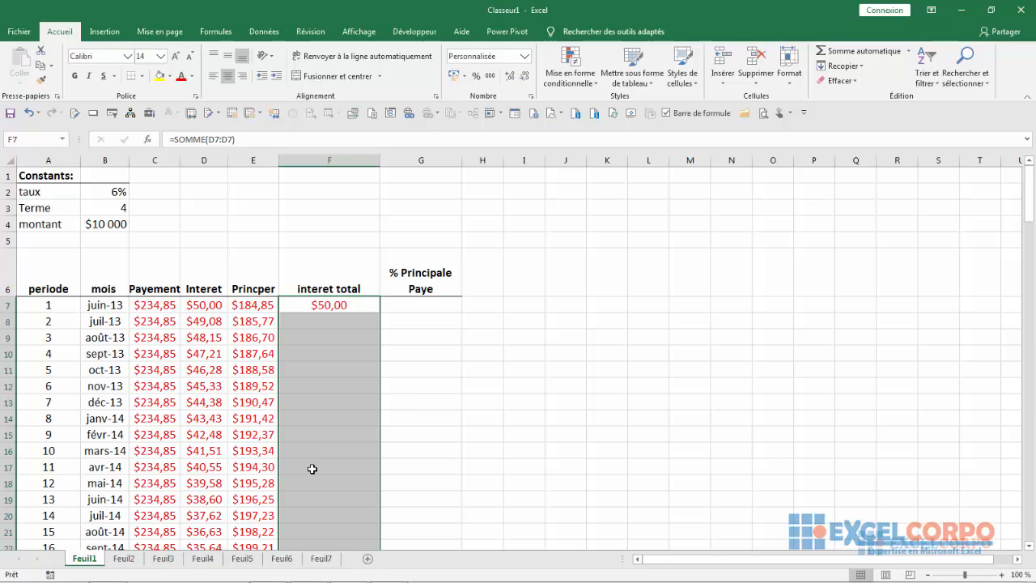
key("Return")
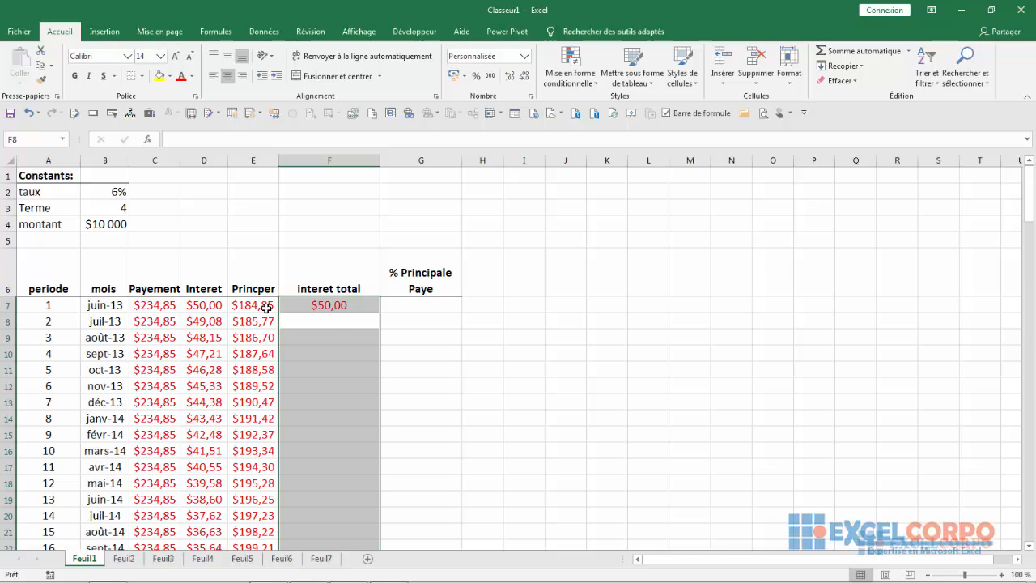
type("=somm")
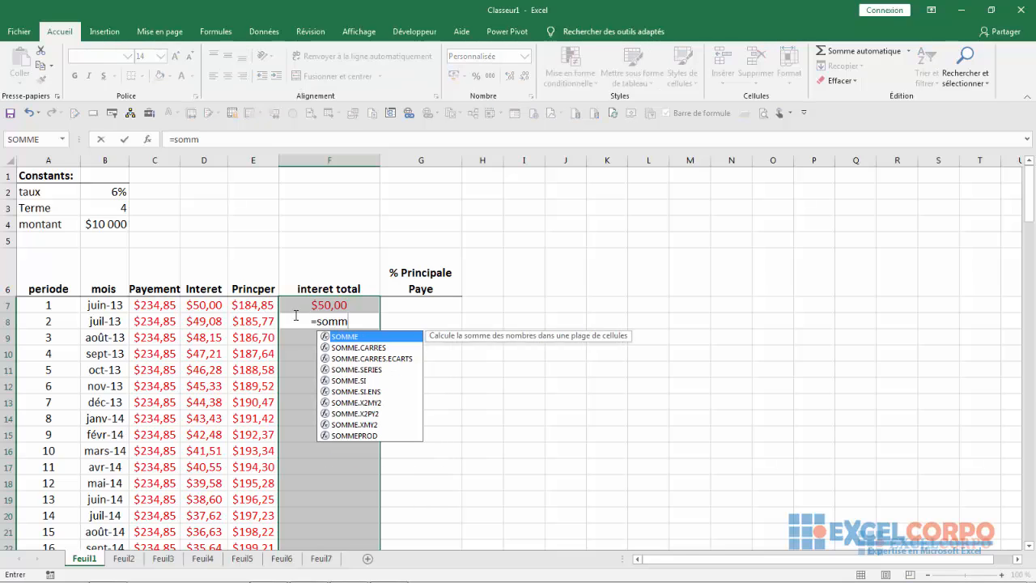
double_click(353, 339)
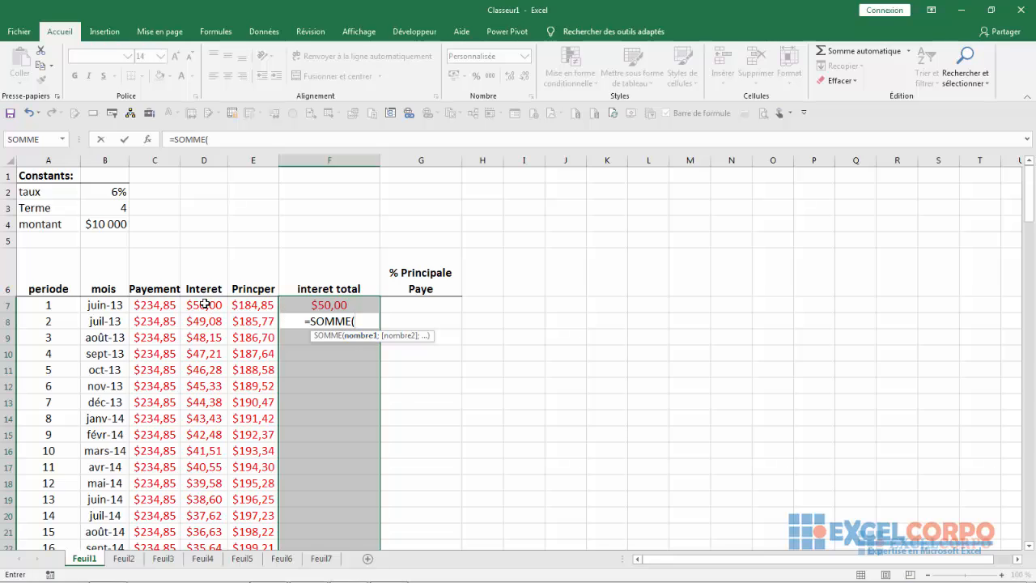
left_click_drag(205, 303, 205, 322)
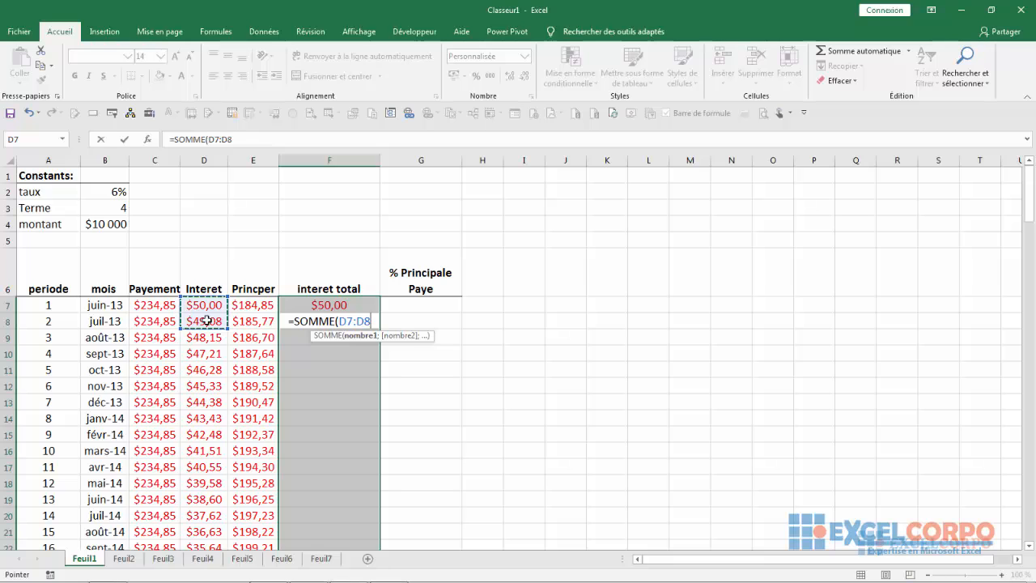
type(")")
key("Return")
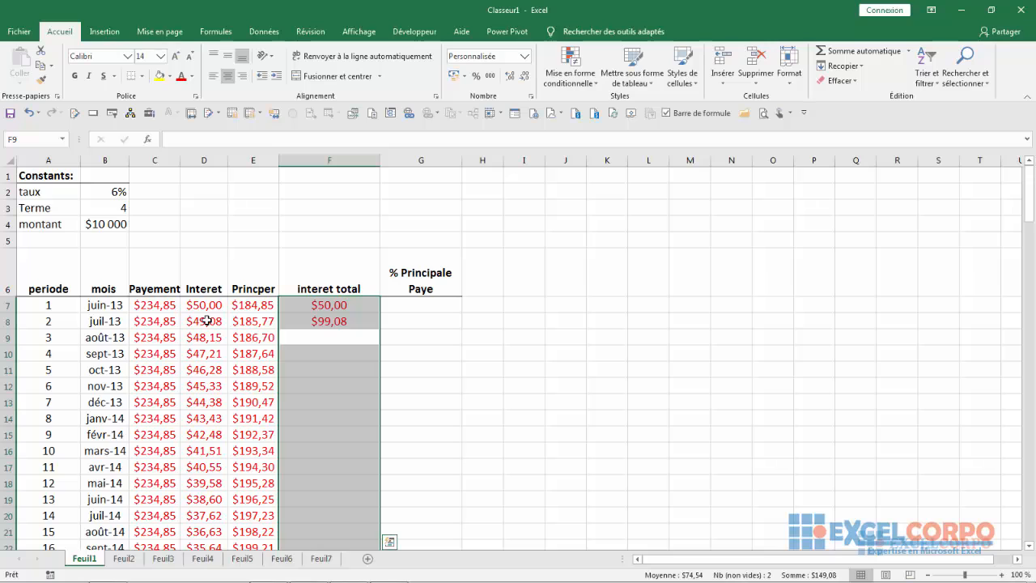
Step: Continue the cumulative interest by entering =SOMME(D7:D9) in F9 and =SOMME(D7:D10) in F10
type("=somm")
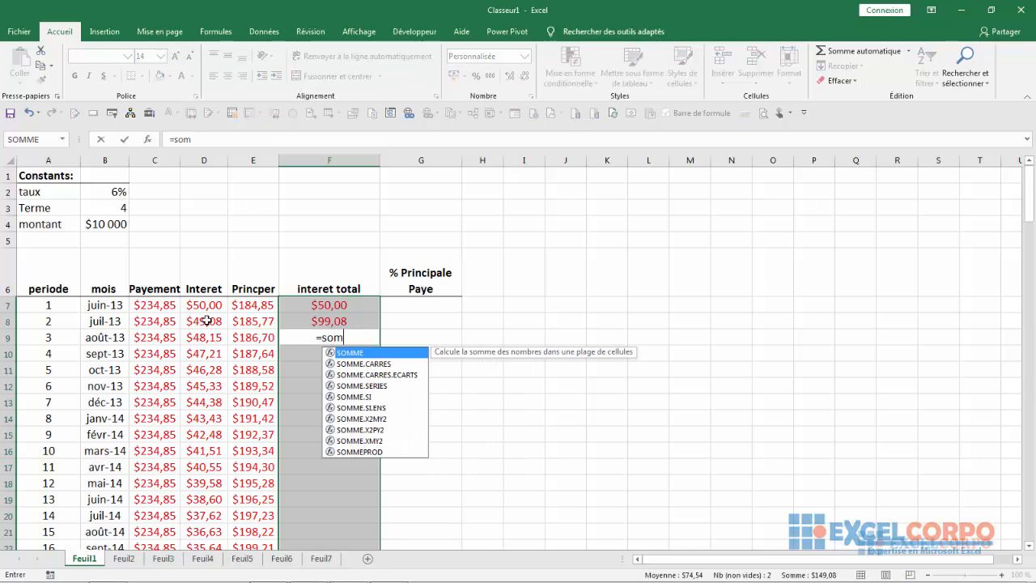
double_click(366, 354)
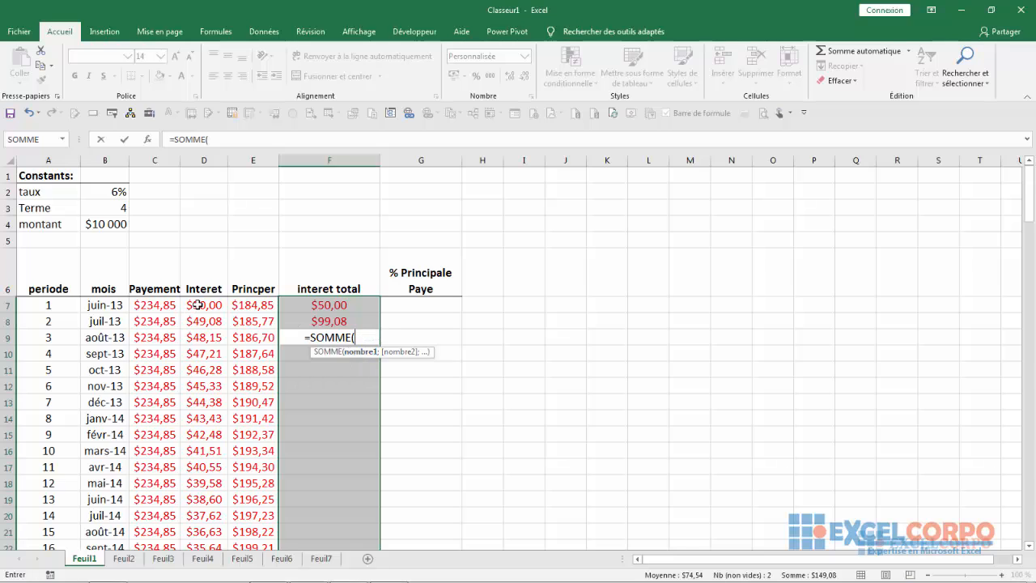
left_click_drag(197, 304, 200, 335)
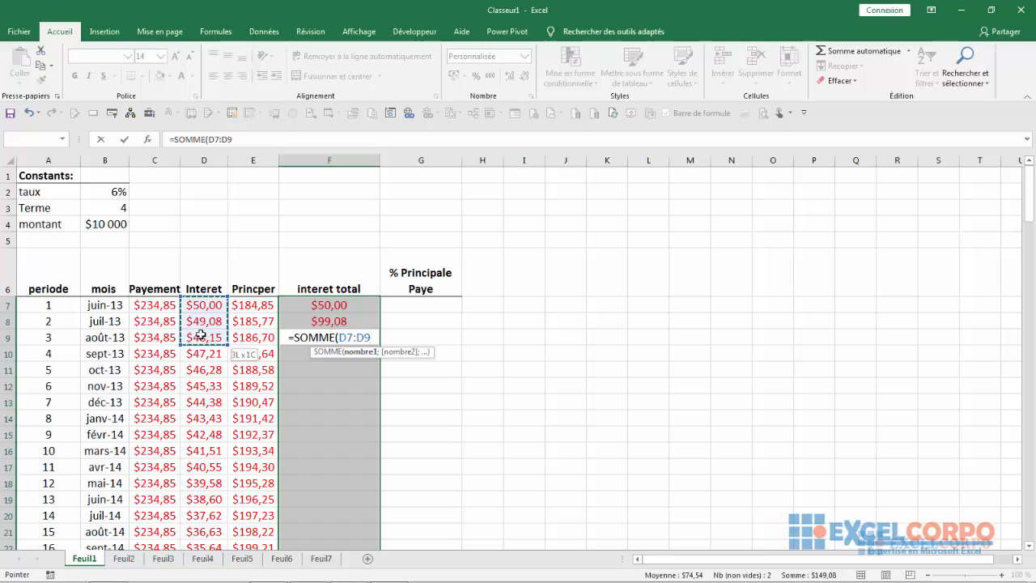
key("Return")
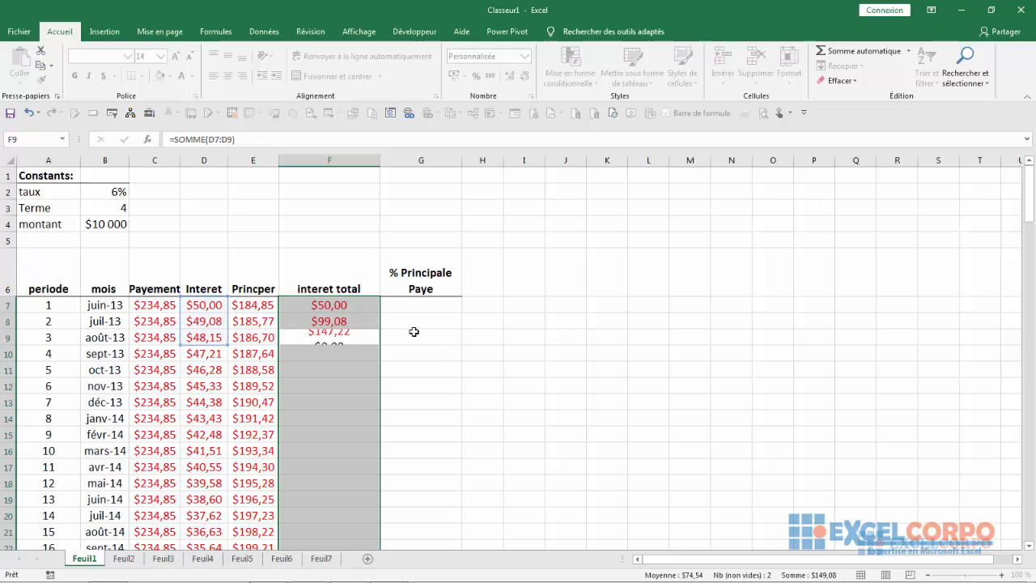
type("=somm")
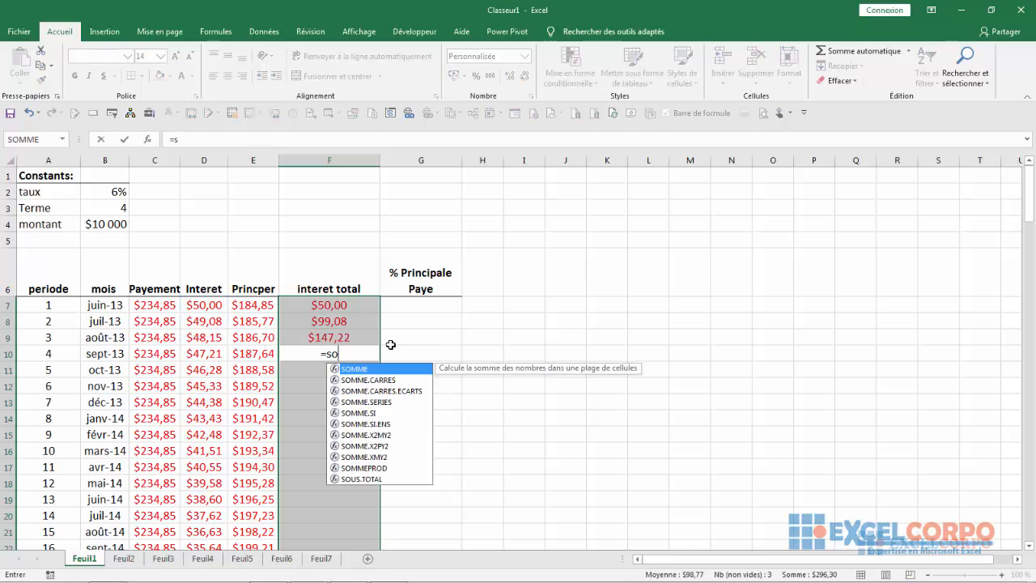
double_click(364, 369)
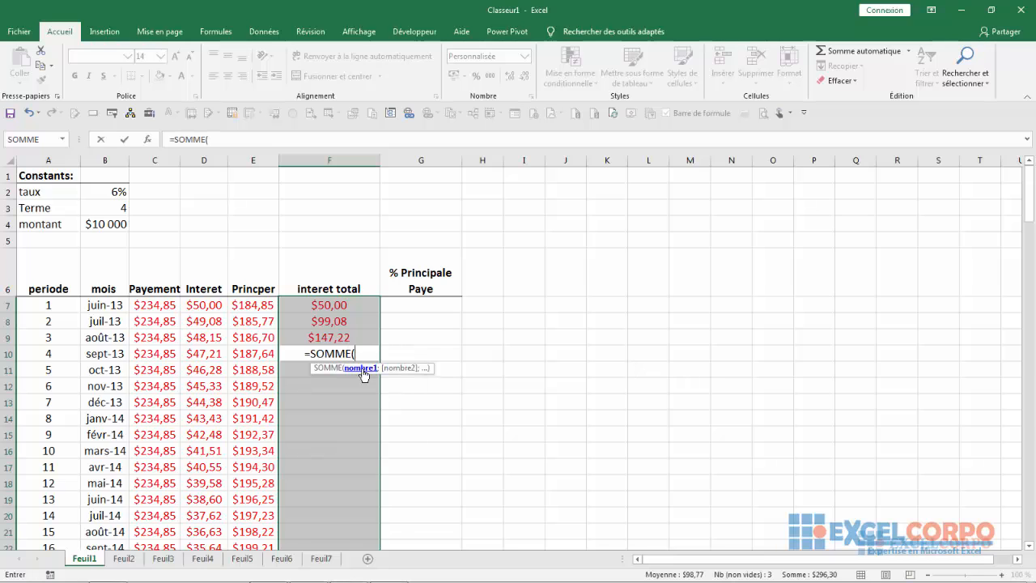
left_click_drag(200, 306, 203, 352)
key("Return")
Step: Add the cumulative interest for periods 5 and 6 with =SOMME(D7:D11) in F11 and =SOMME(D7:D12) in F12
type("=somm")
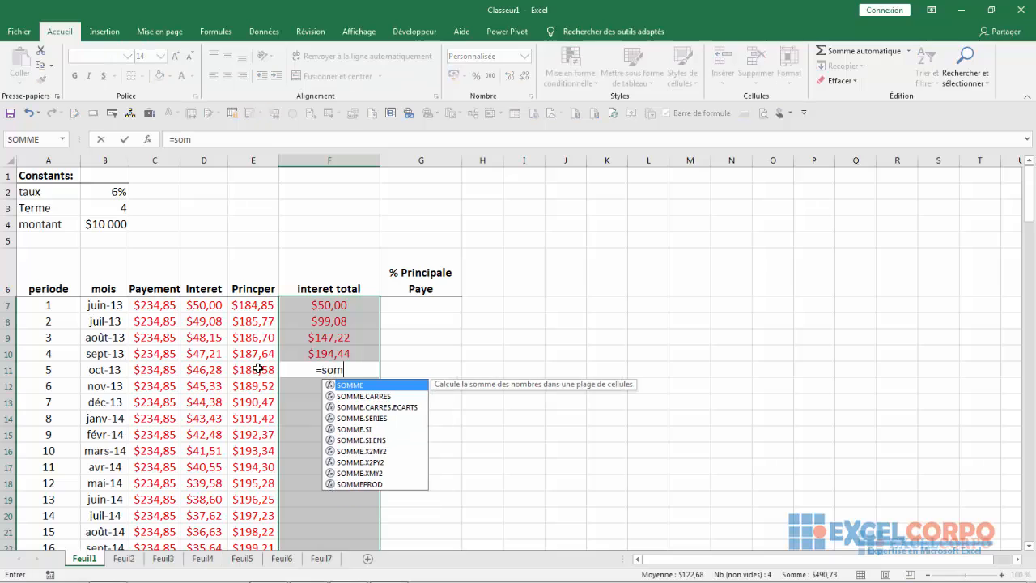
double_click(355, 387)
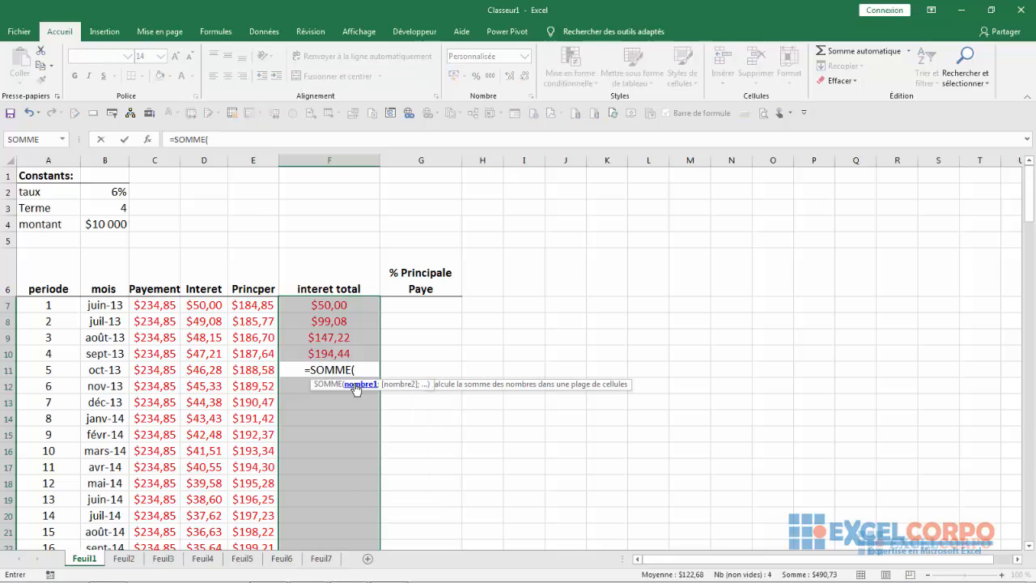
left_click_drag(199, 305, 206, 367)
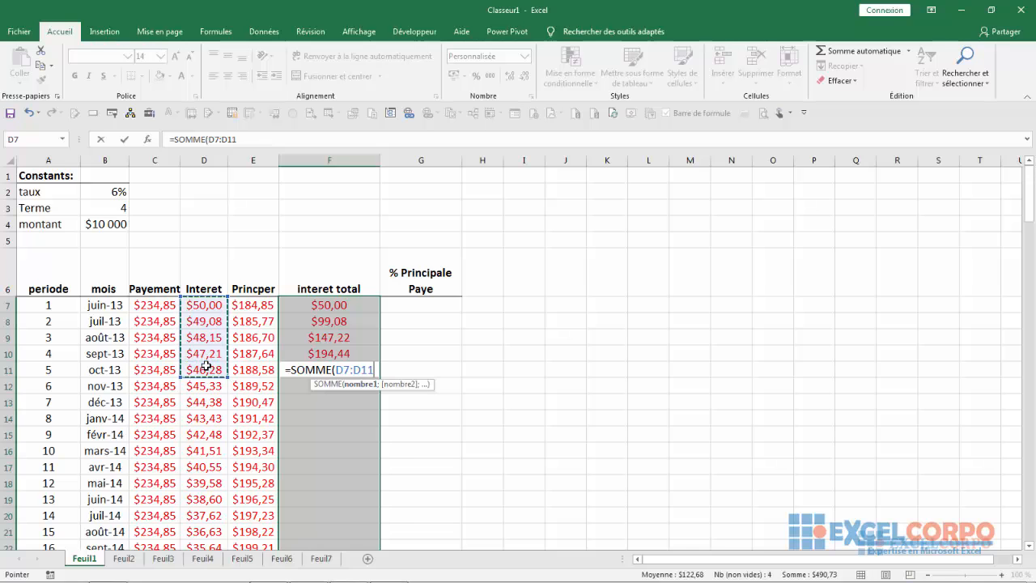
key("Return")
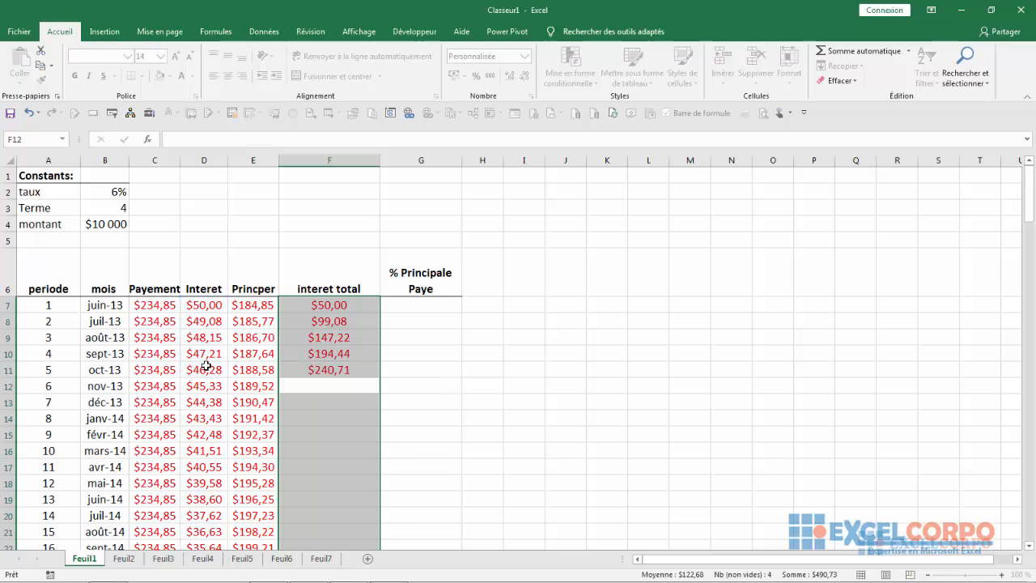
type("=somm")
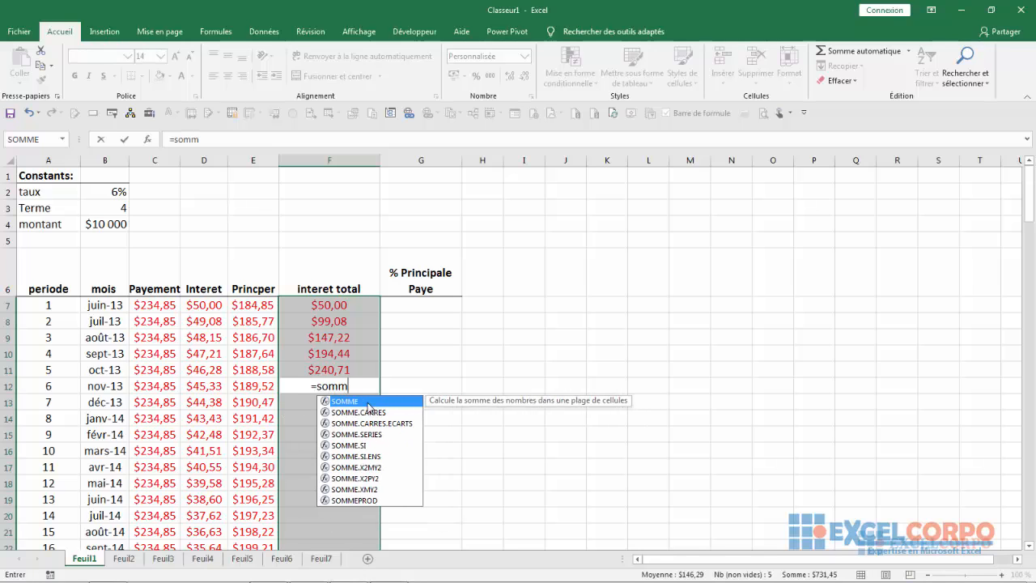
double_click(369, 406)
left_click_drag(216, 305, 219, 389)
type(")")
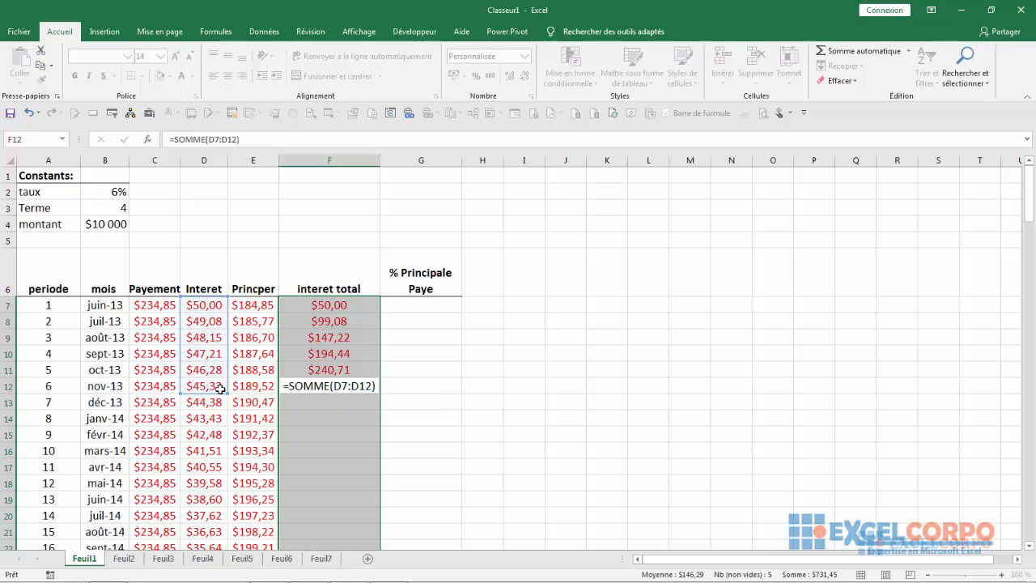
key("Return")
Step: Enter =SOMME(D7:D13) in F13 for the cumulative interest of period 7
type("=sommm")
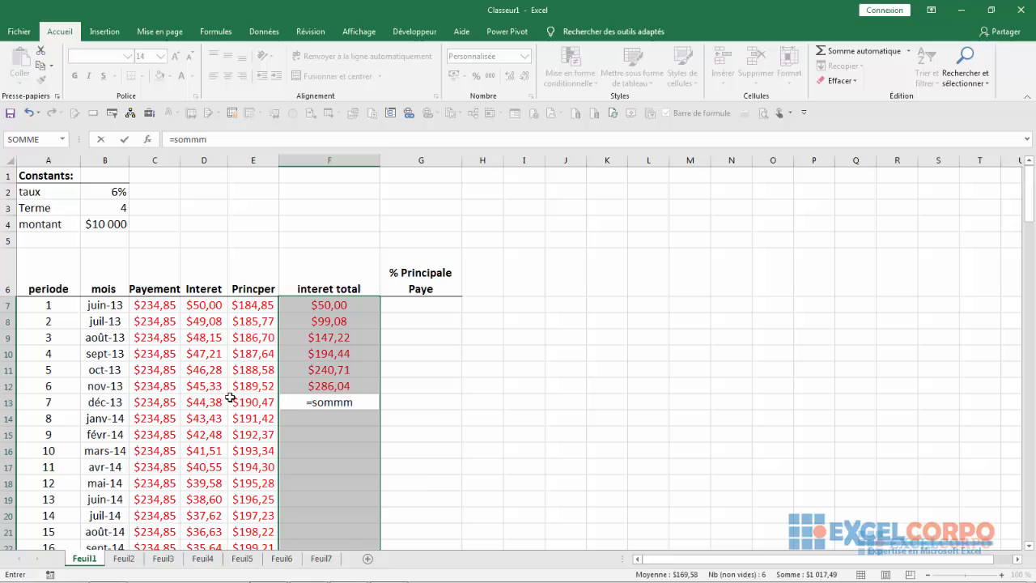
key("BackSpace")
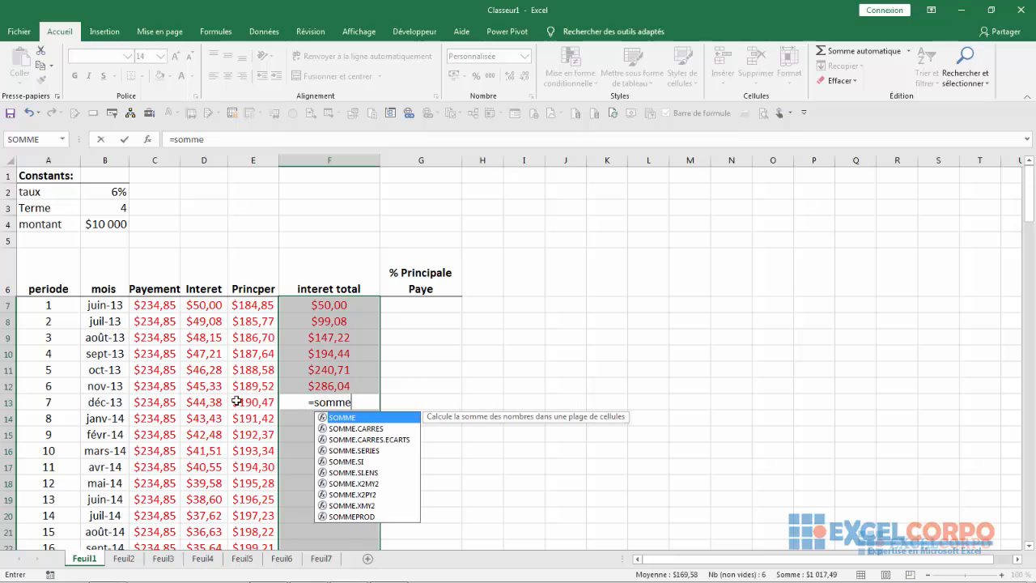
type("e")
double_click(332, 420)
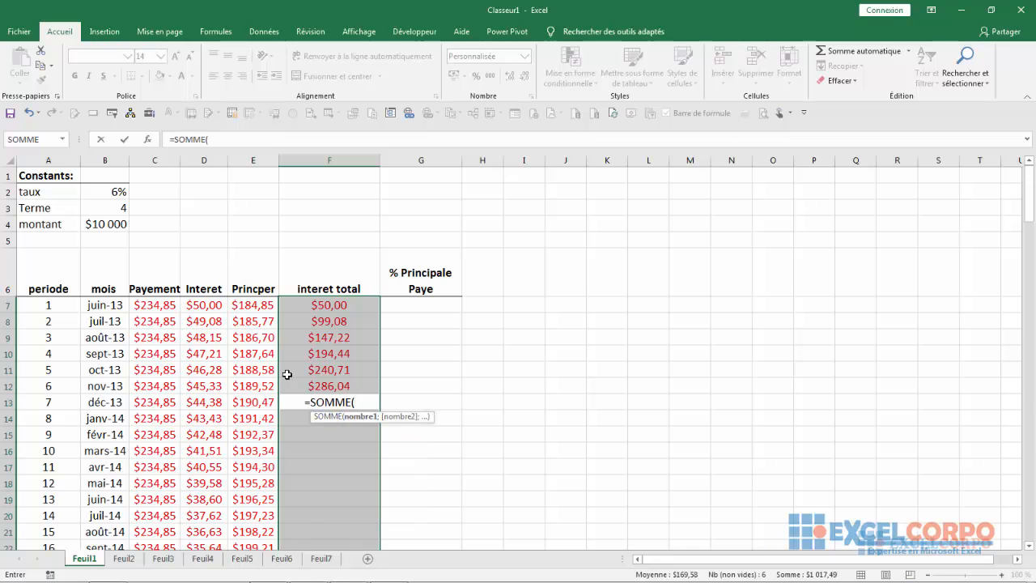
left_click_drag(210, 303, 215, 392)
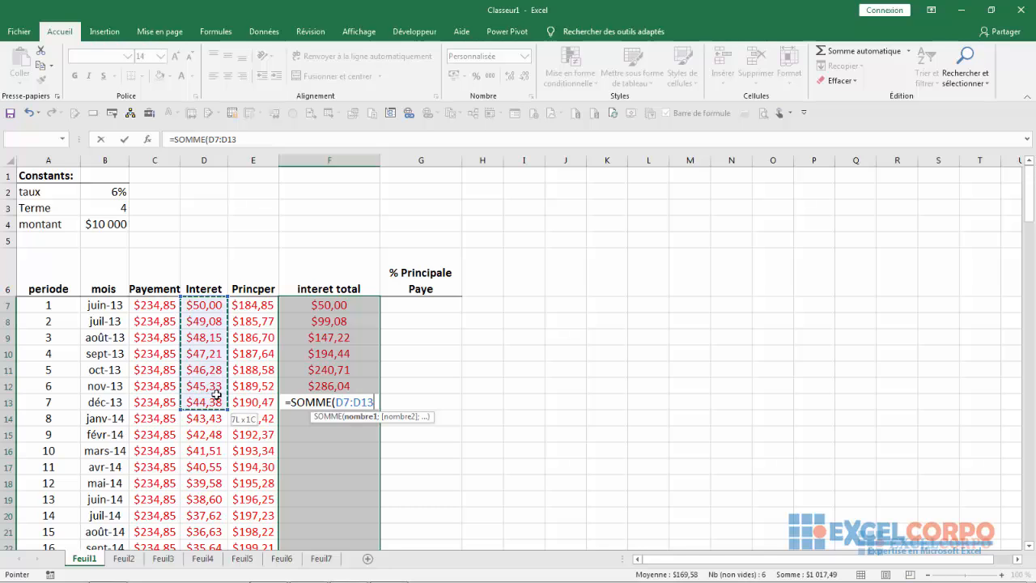
type(")")
key("Return")
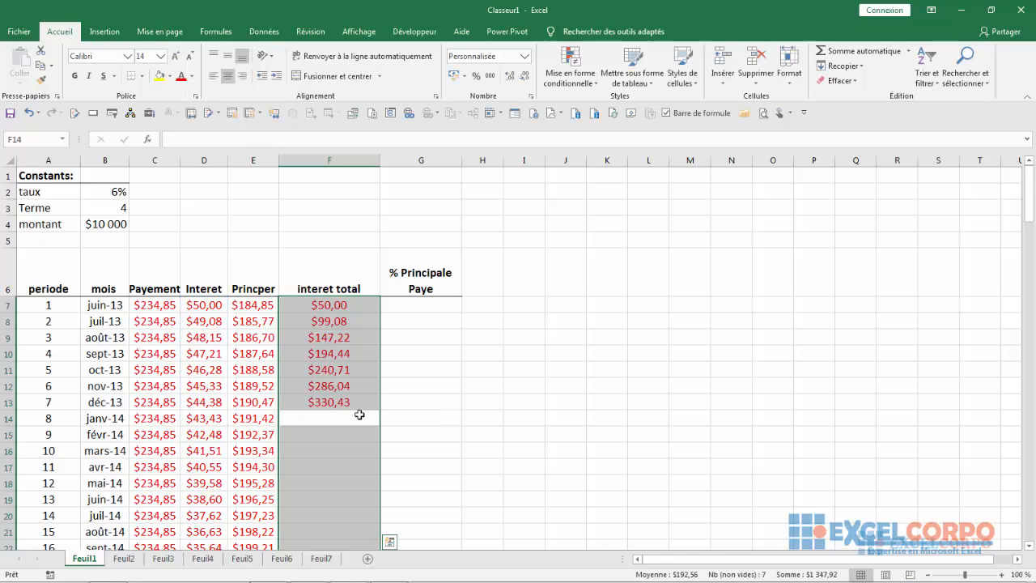
Step: Calculate the % Principale Paye for period 1 by entering =SOMME(E7:E7)/Amount*-1 in G7, with Amount taken from B4
left_click(420, 160)
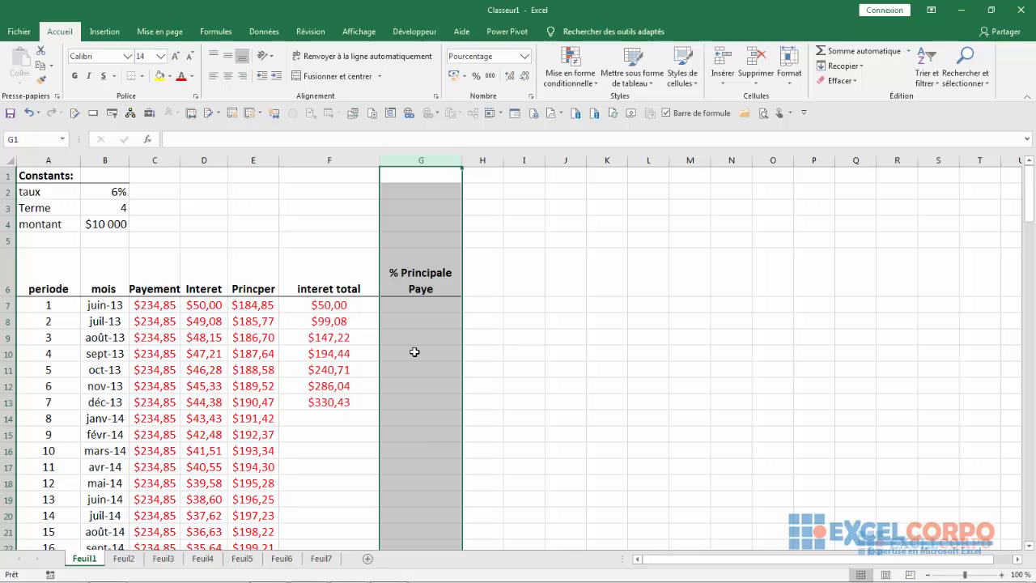
left_click(406, 317)
left_click(395, 303)
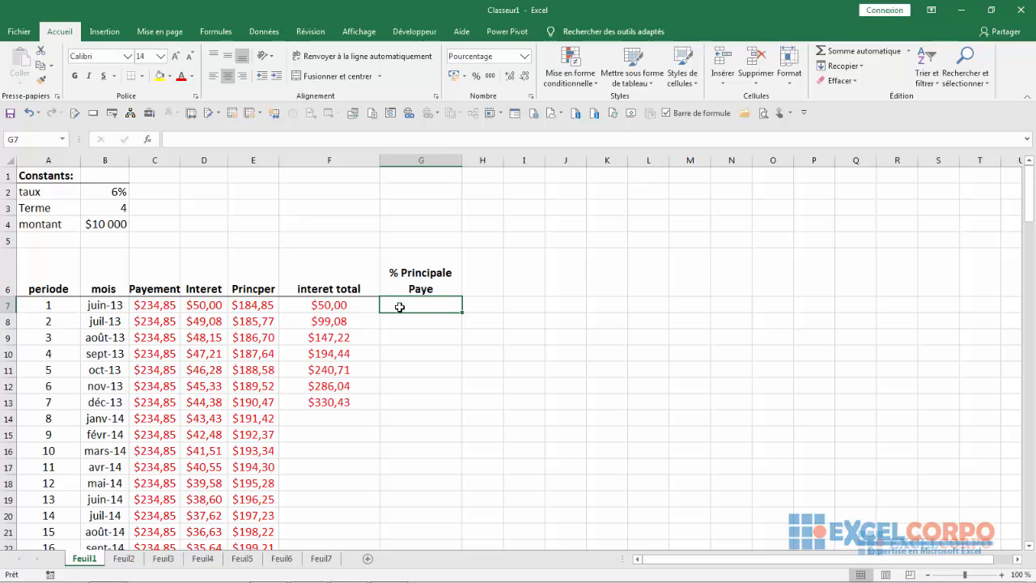
type("=som")
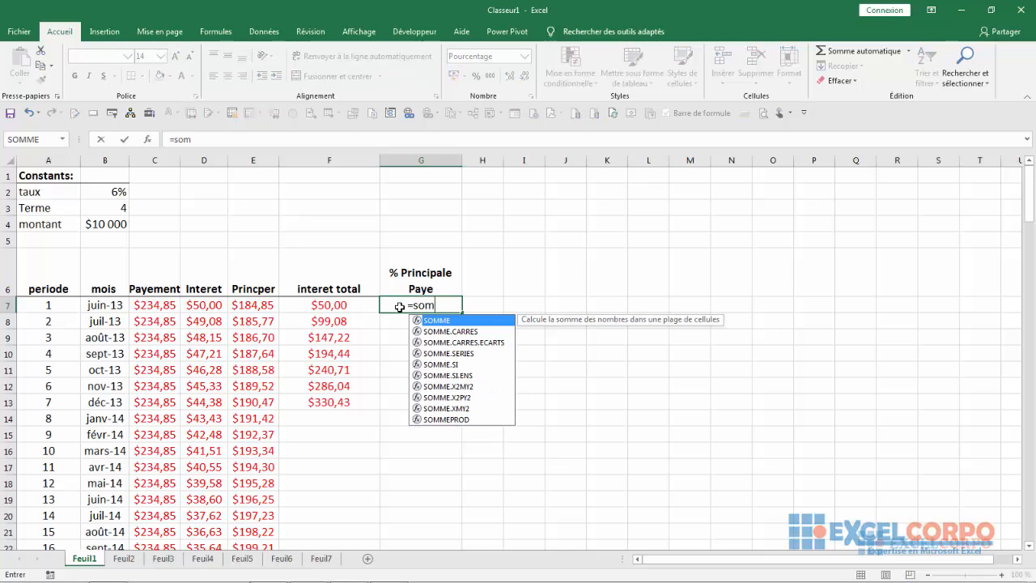
type("me")
double_click(456, 320)
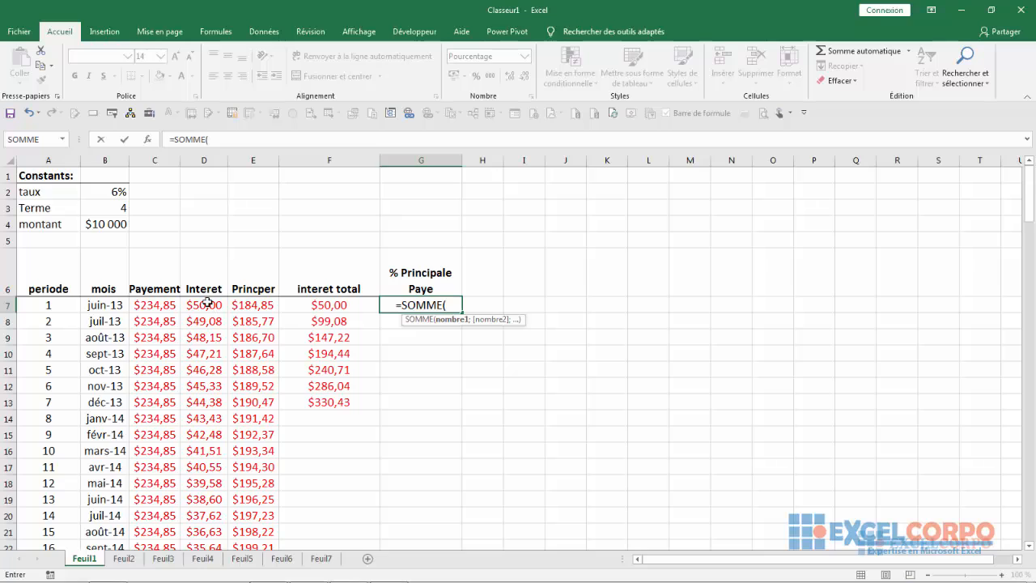
left_click(254, 305)
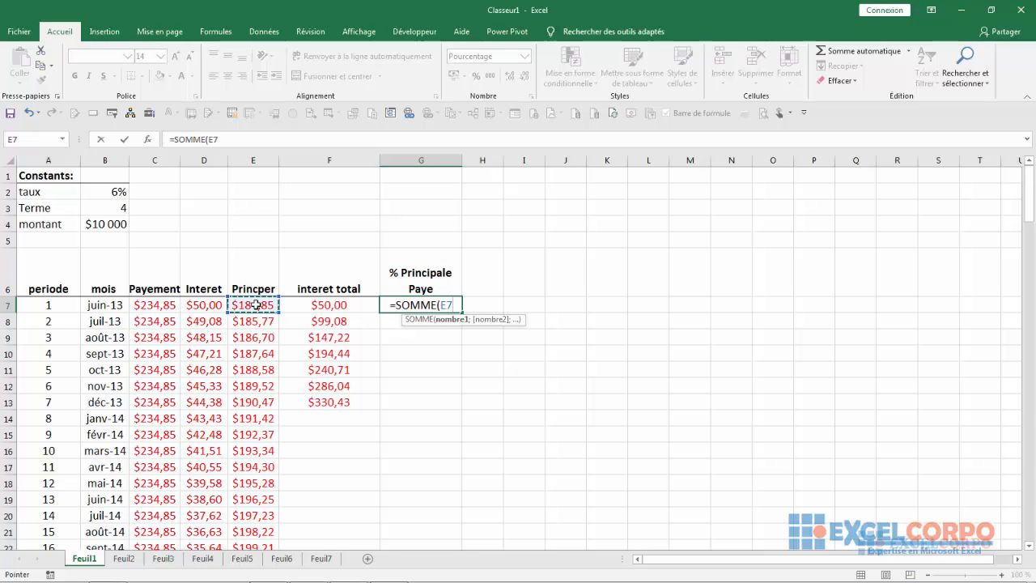
key("F8")
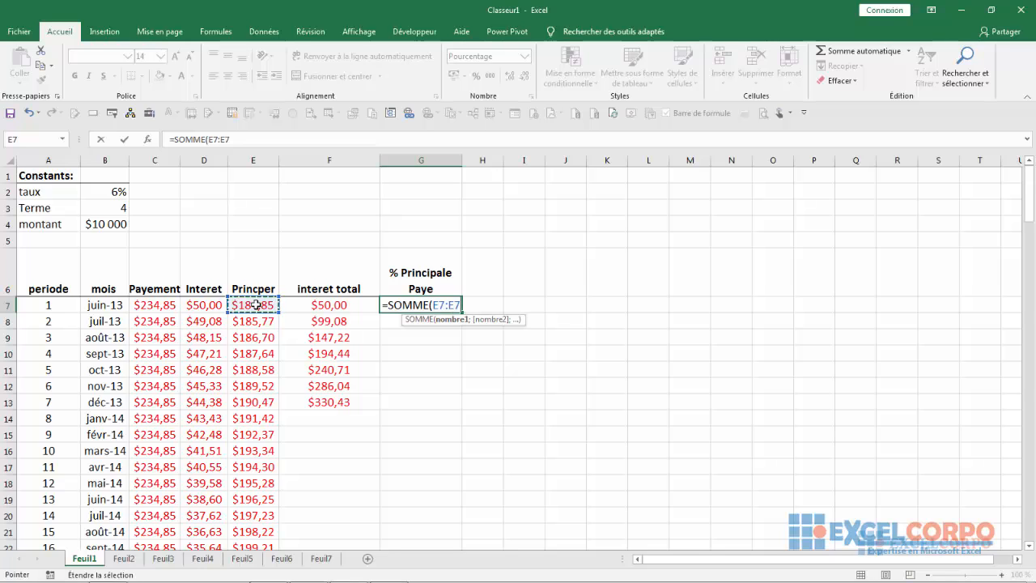
type(")/")
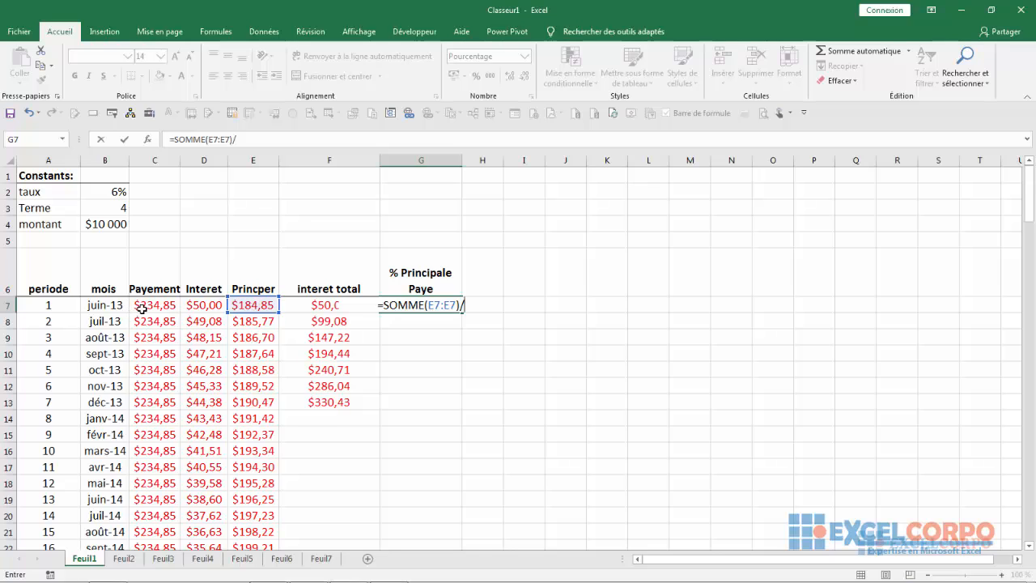
left_click(104, 222)
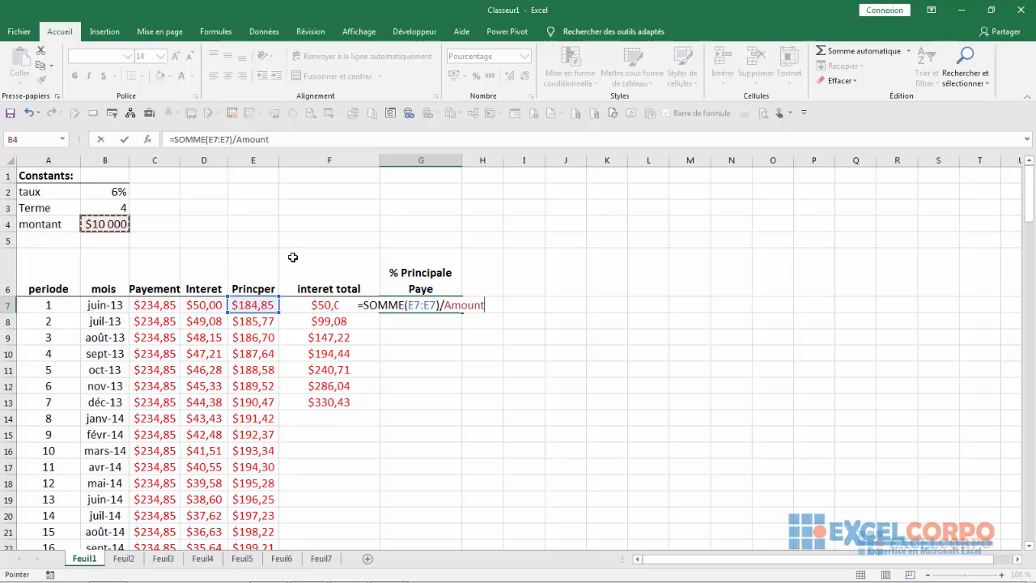
type("*")
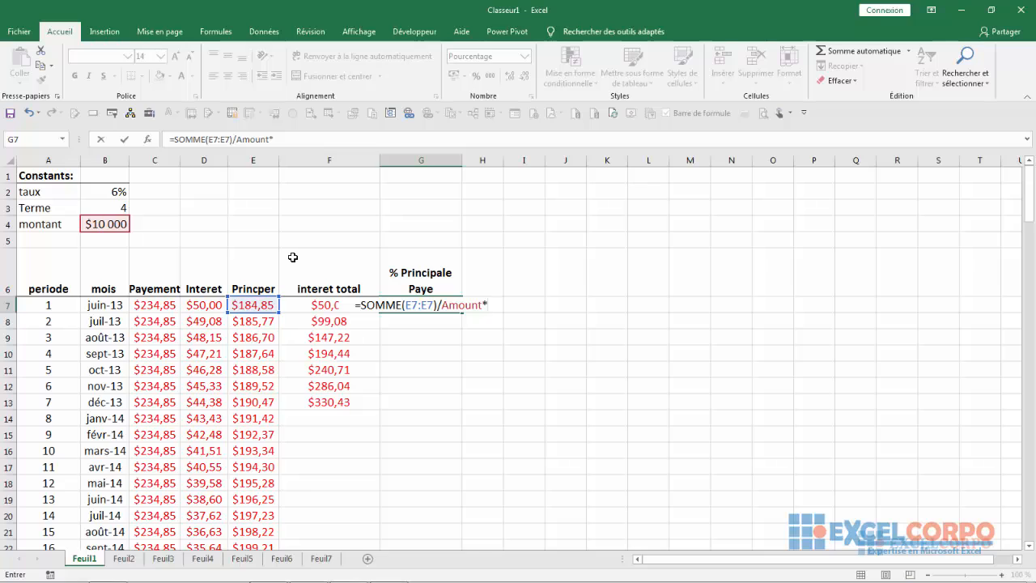
type("-1")
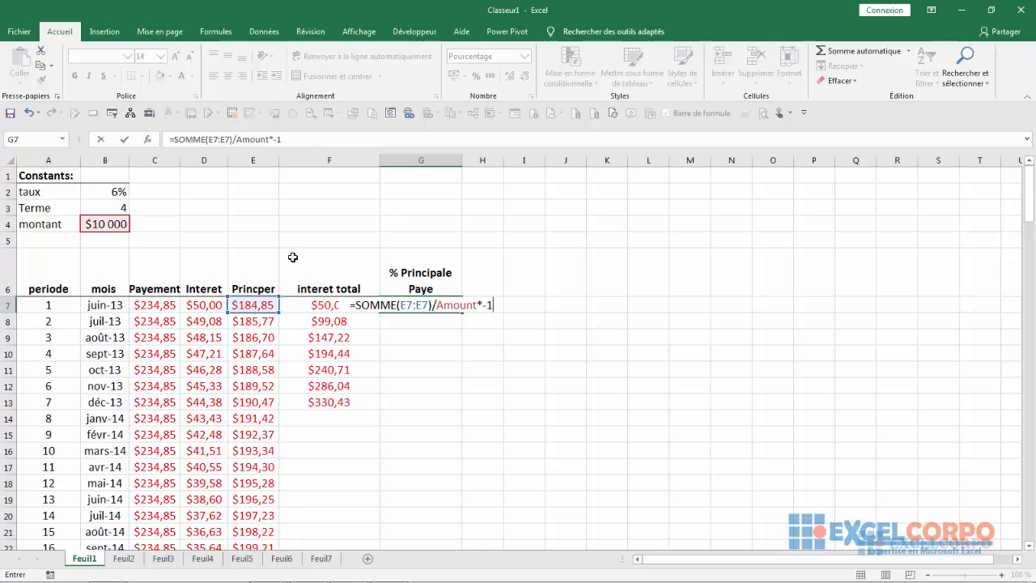
key("Return")
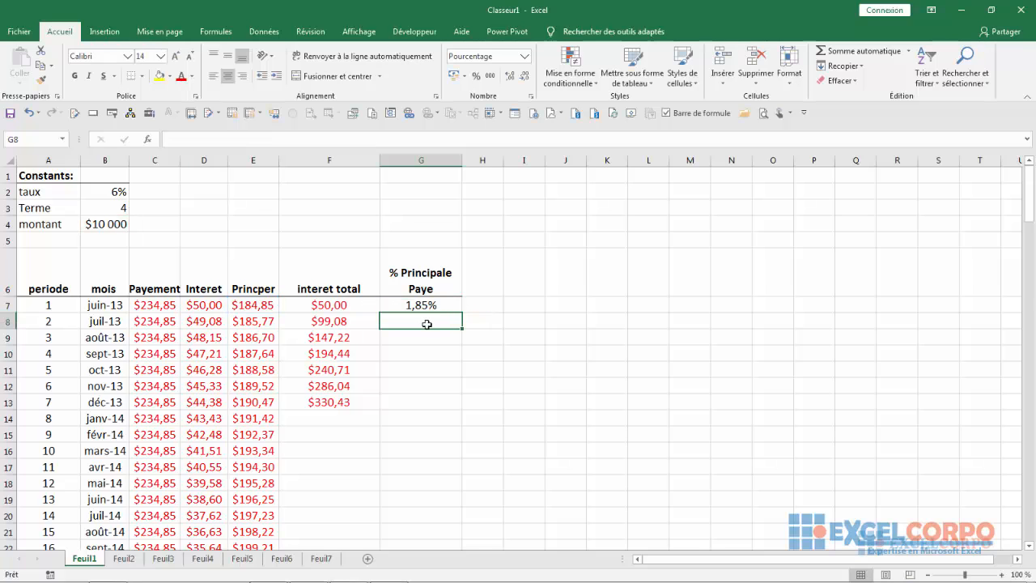
Step: Enter =SOMME(E7:E8)/Amount*-1 in G8 for the cumulative percentage of principal paid at period 2
type("=")
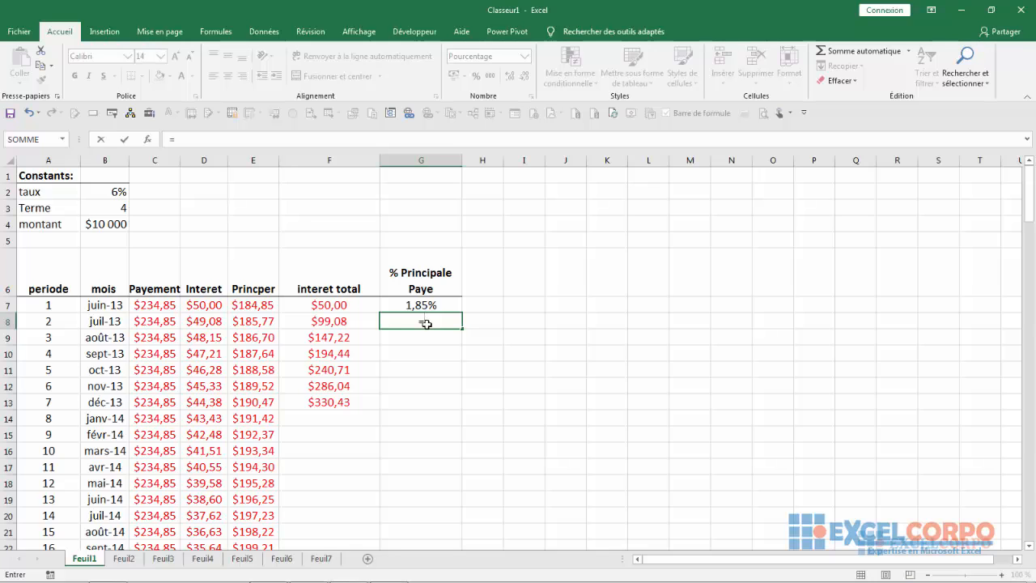
type("somme")
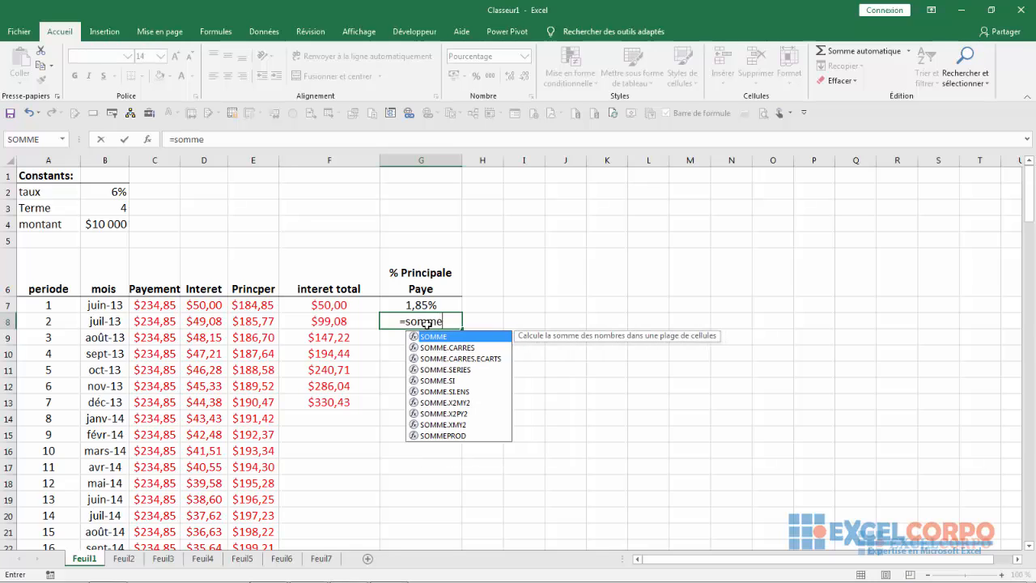
double_click(441, 338)
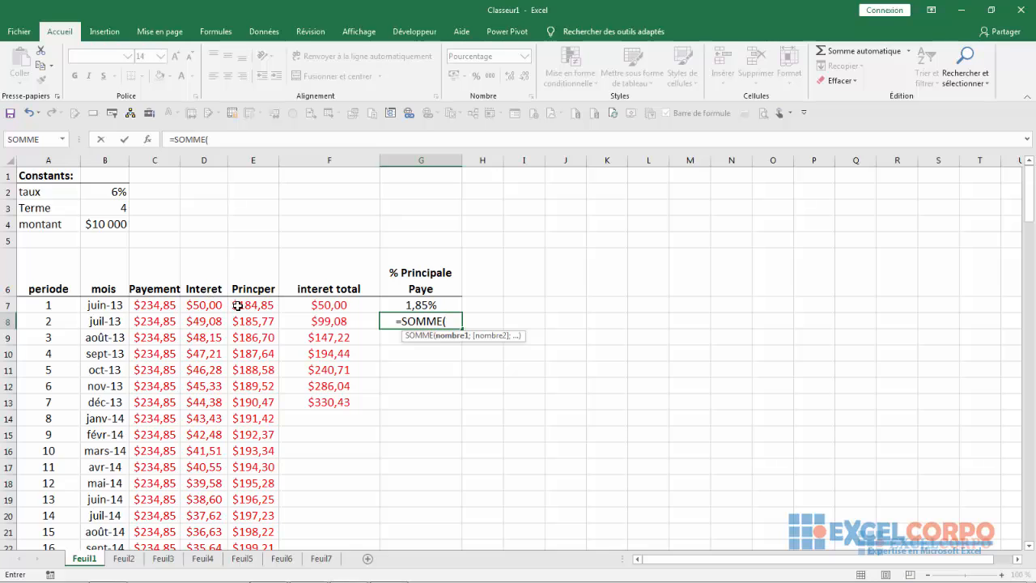
left_click_drag(240, 305, 242, 322)
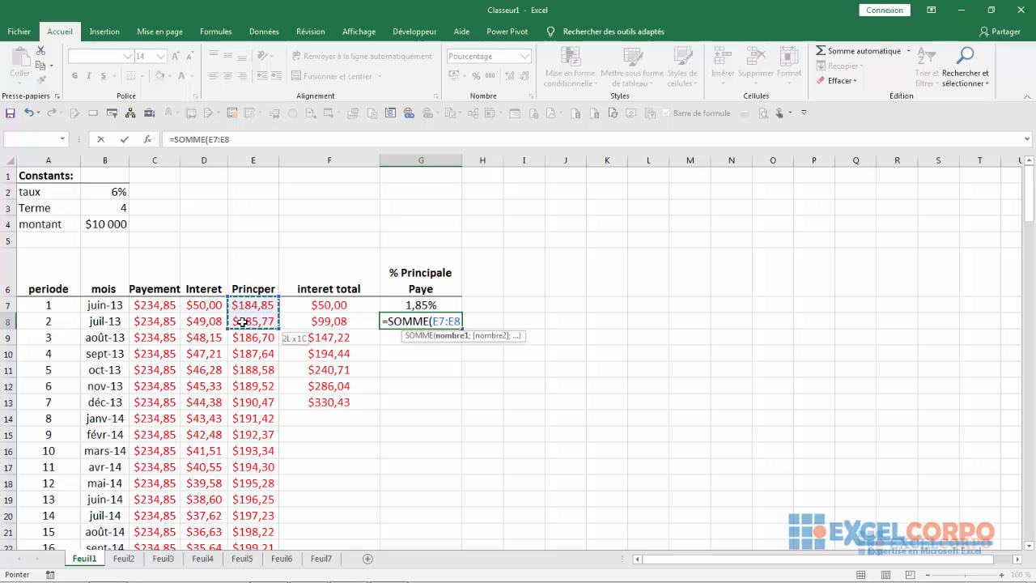
type(")")
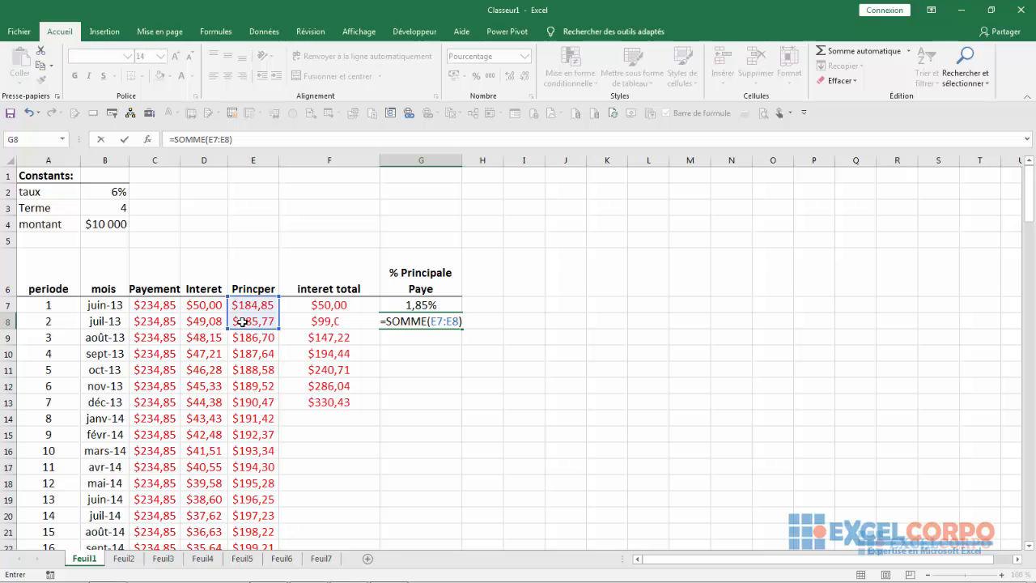
type("/")
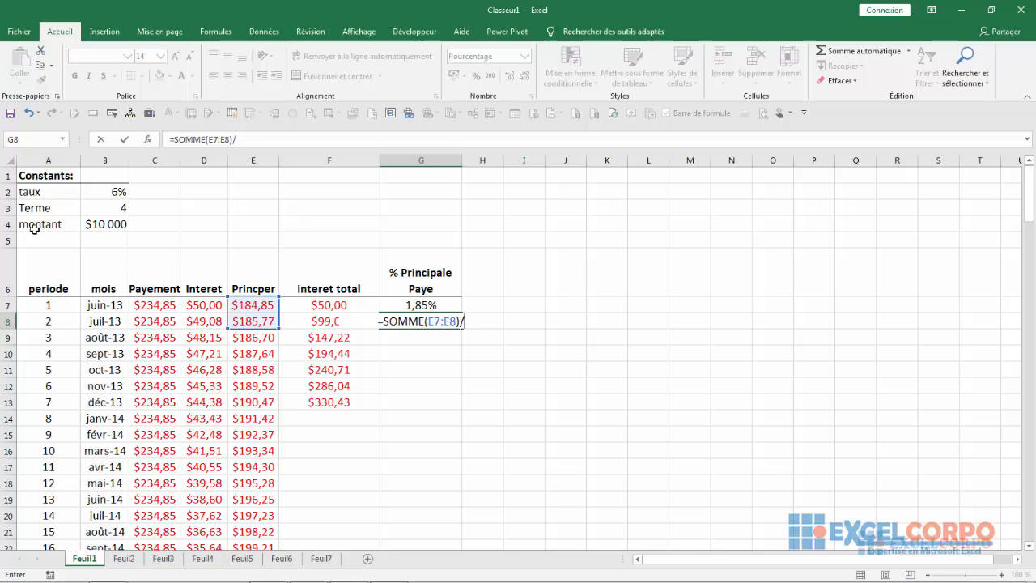
left_click(91, 224)
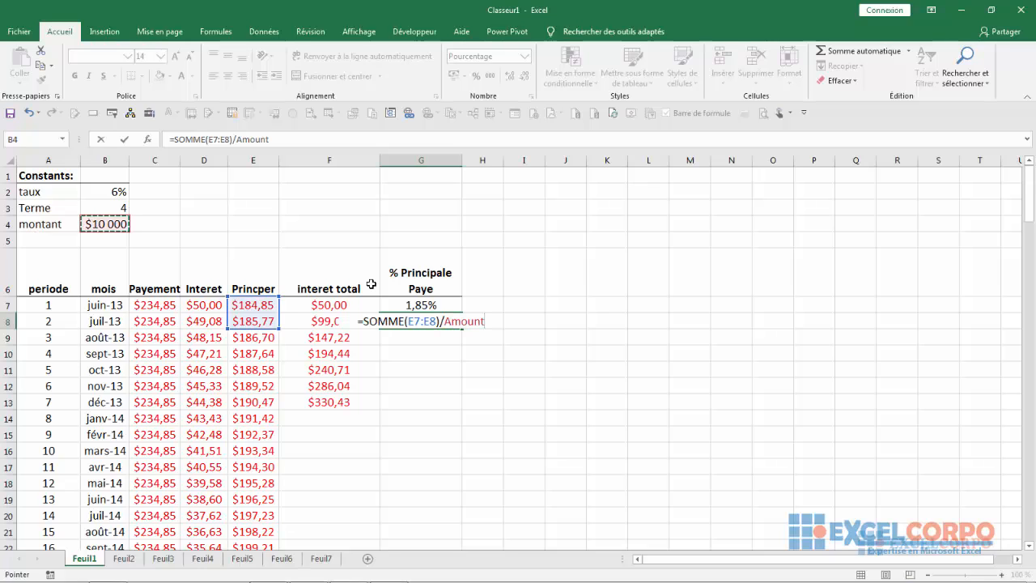
type("*")
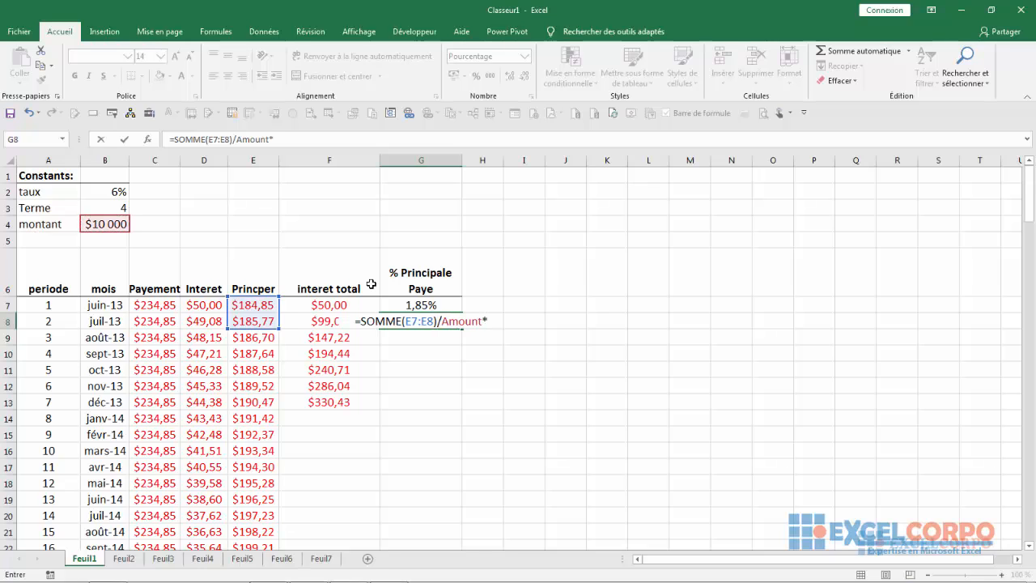
type("-1")
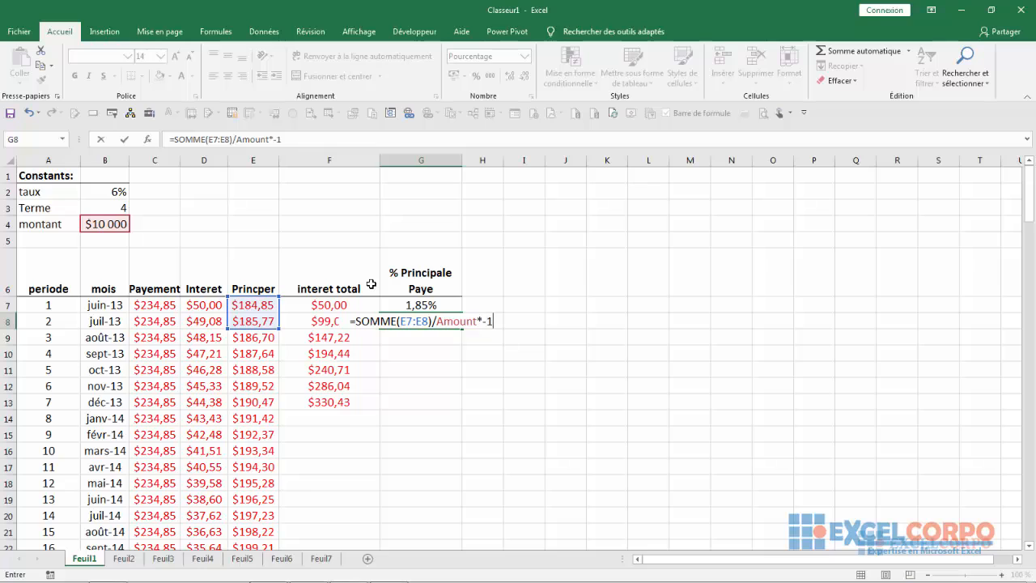
key("Return")
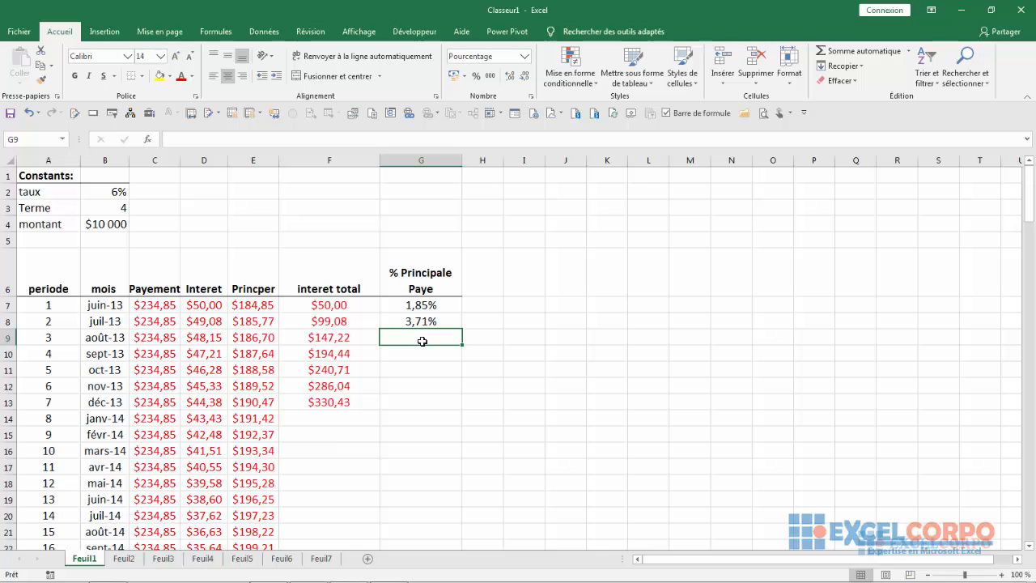
Step: Enter =SOMME(E7:E9)/Amount*-1 in G9 for the % Principale Paye of period 3
type("=somme")
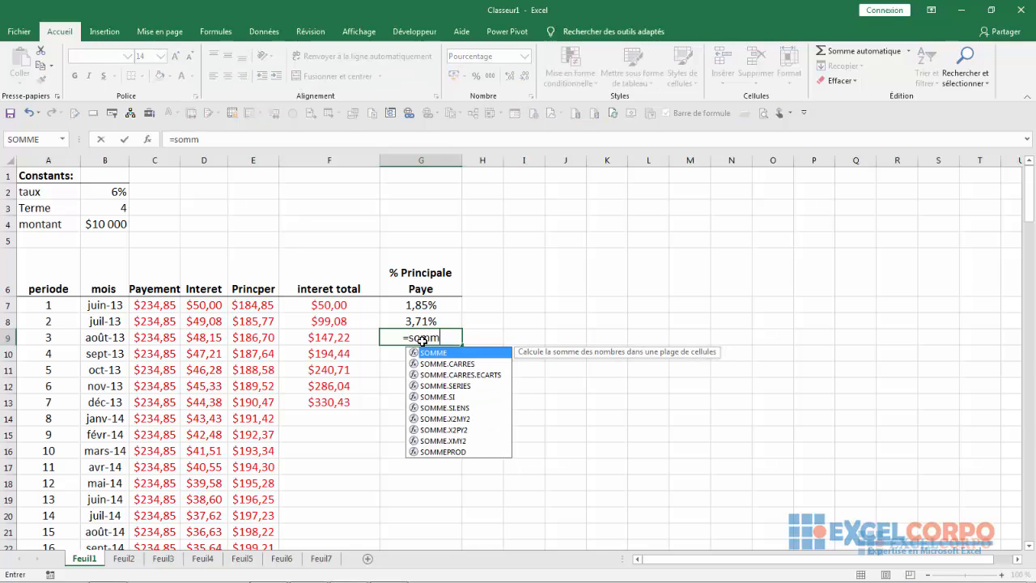
double_click(455, 354)
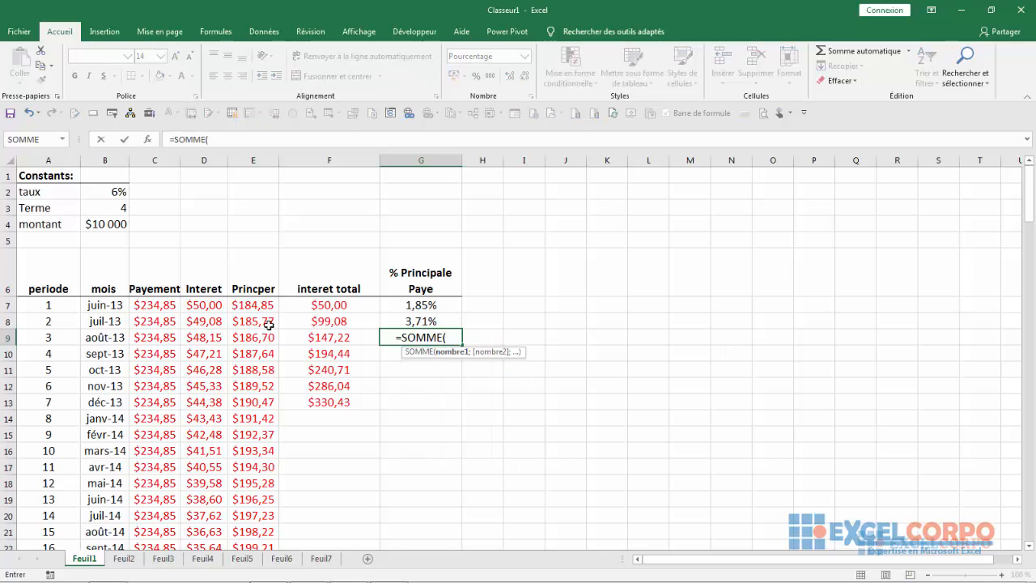
left_click_drag(245, 306, 248, 334)
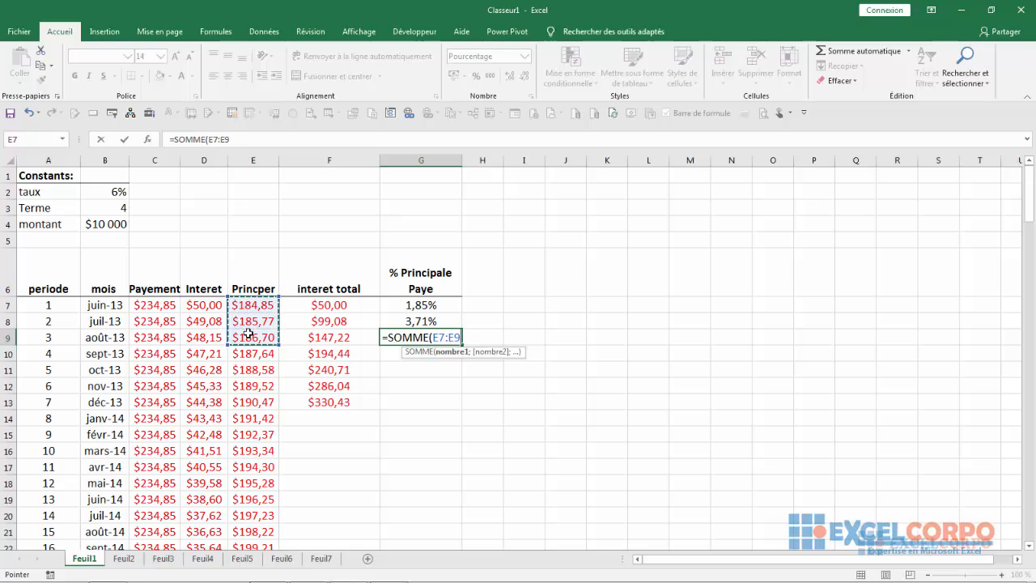
type(")/")
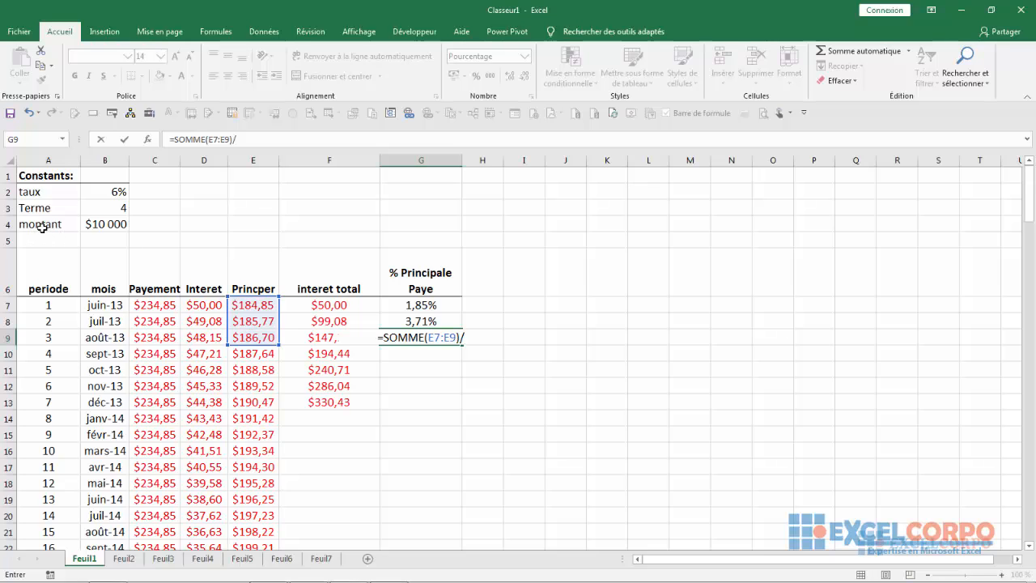
left_click(100, 226)
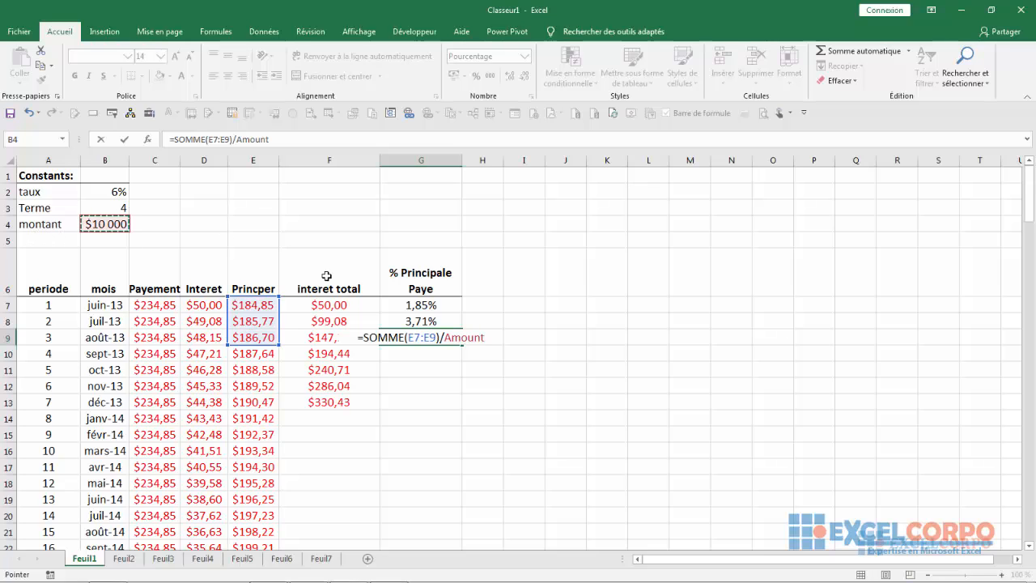
type("*")
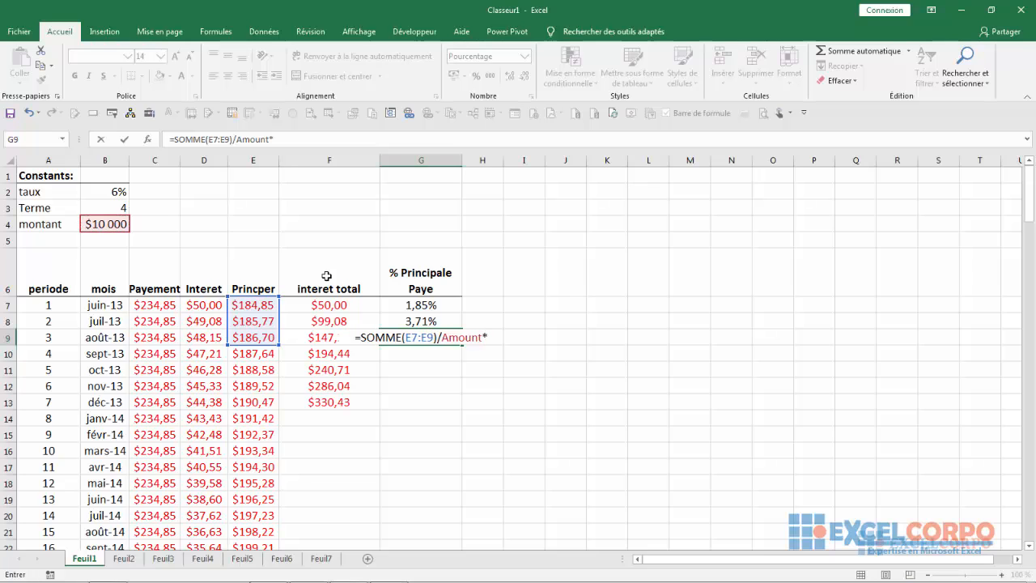
type("-1")
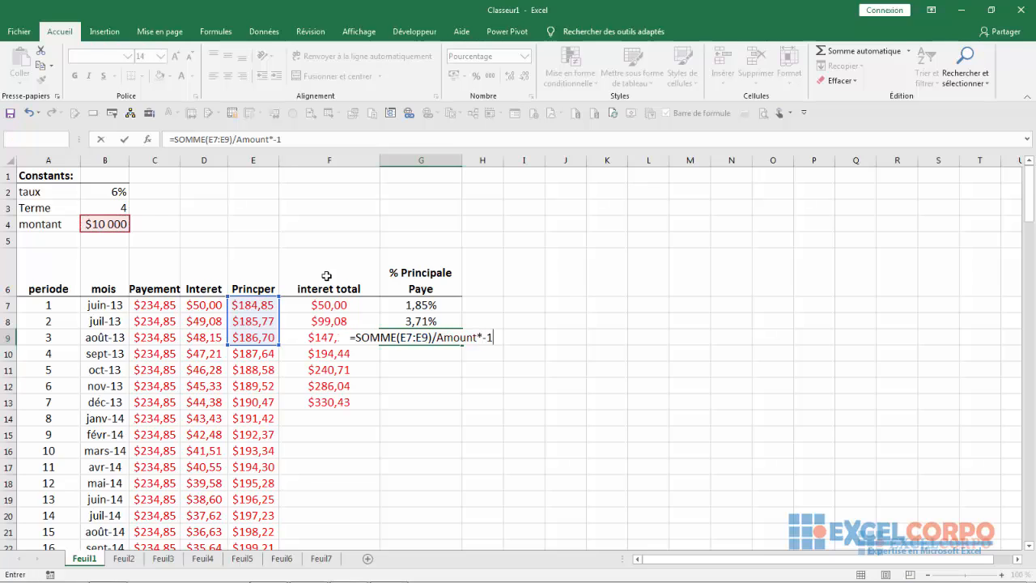
key("Return")
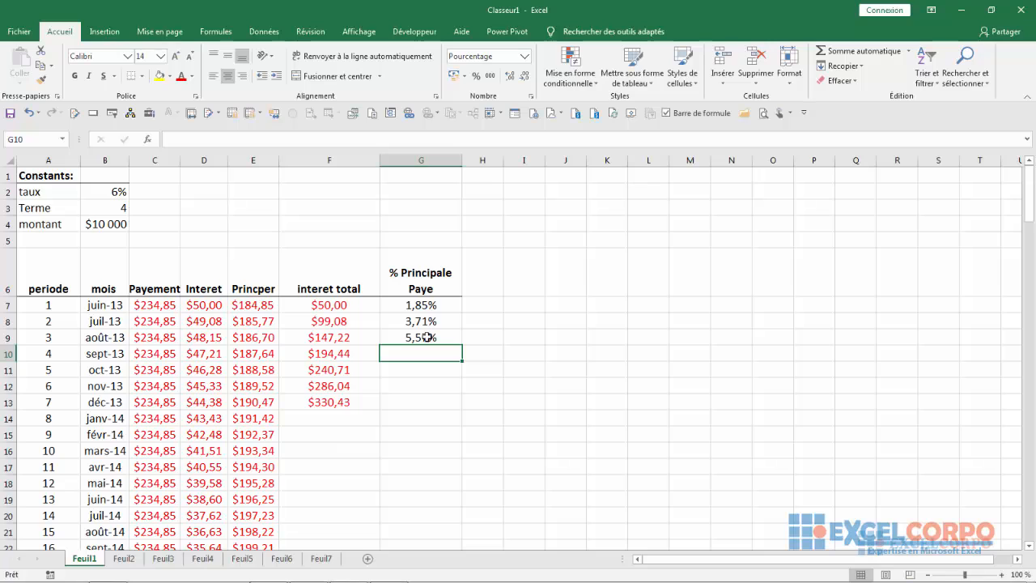
Step: Extend the % Principale Paye to period 4 with =SOMME(E7:E10)/Amount*-1 in G10
type("=some")
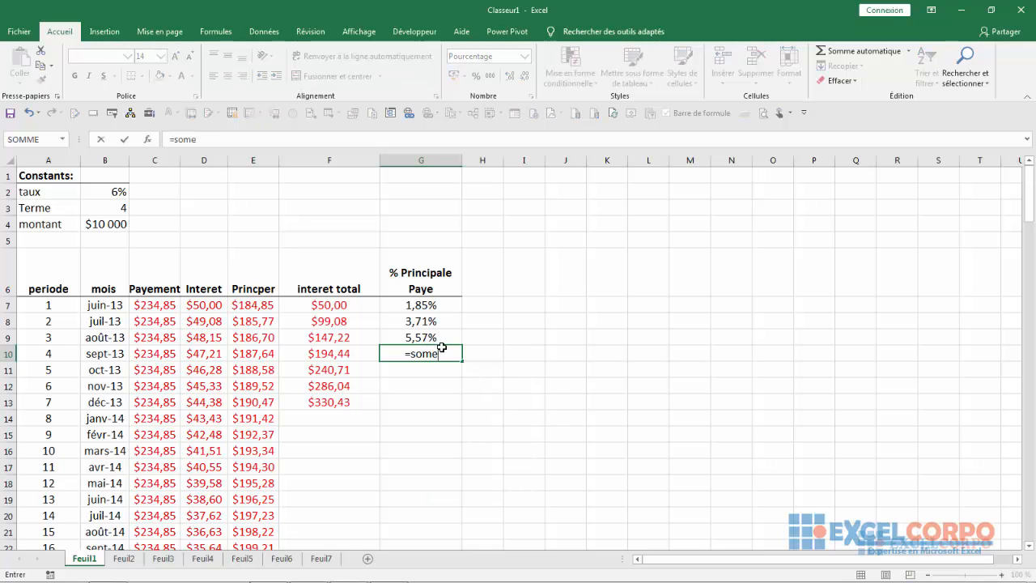
key("BackSpace")
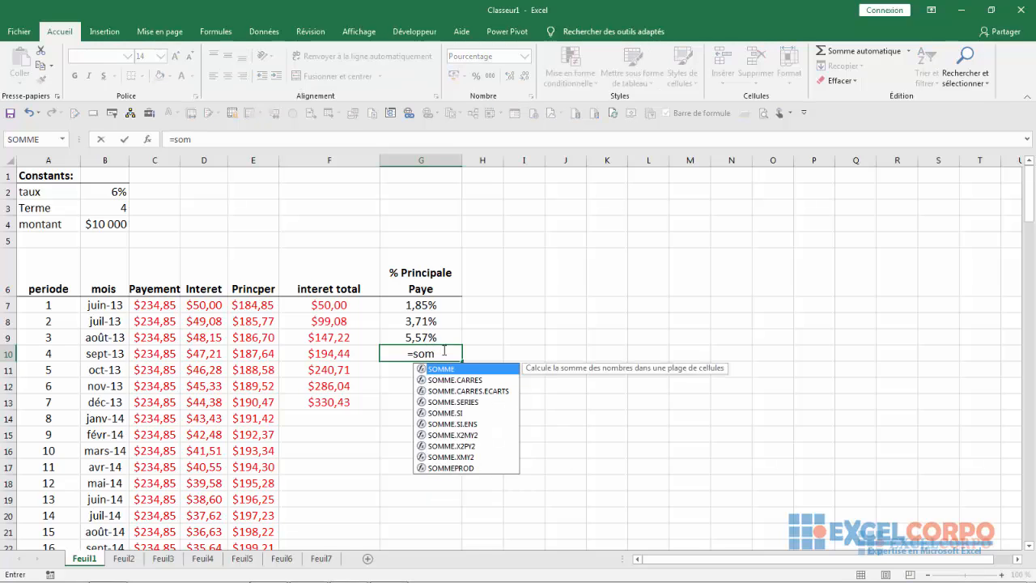
double_click(459, 369)
left_click_drag(270, 304, 266, 356)
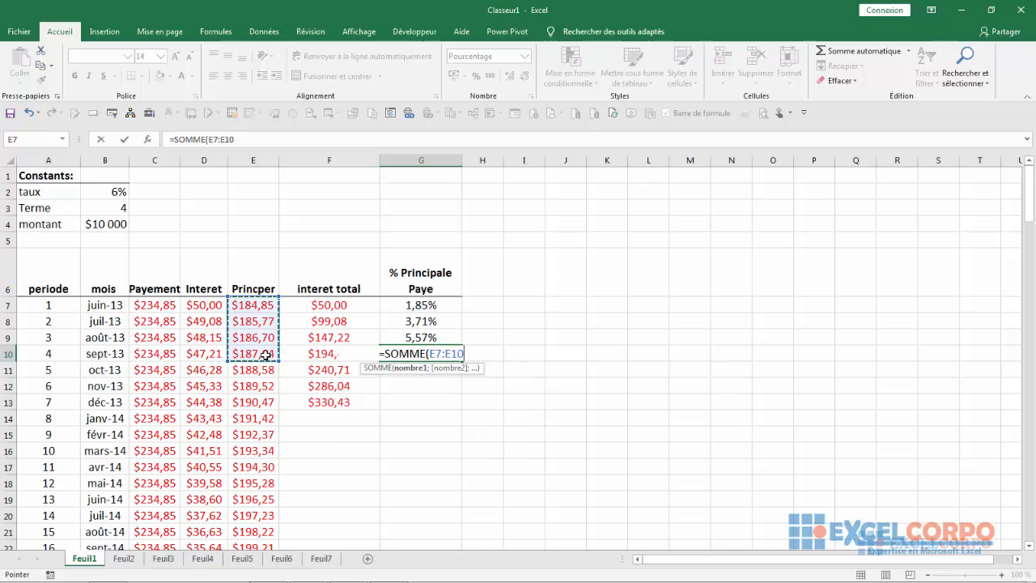
type(")/")
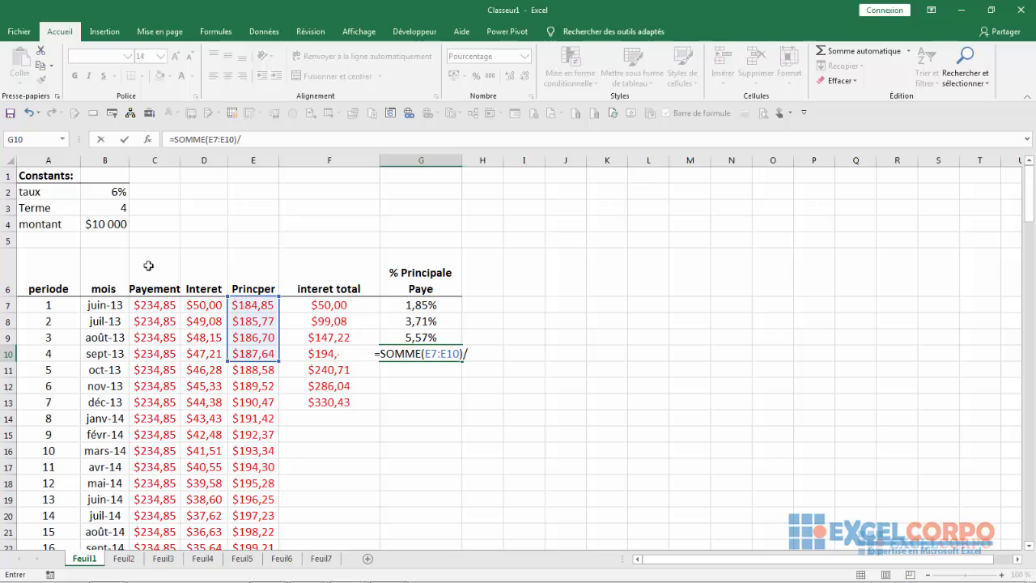
left_click(108, 226)
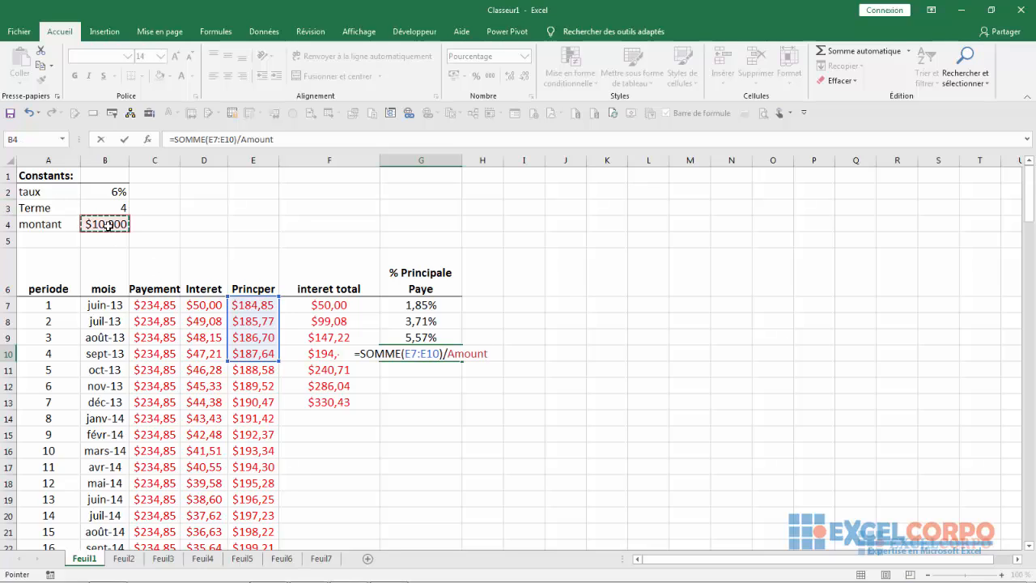
key("Return")
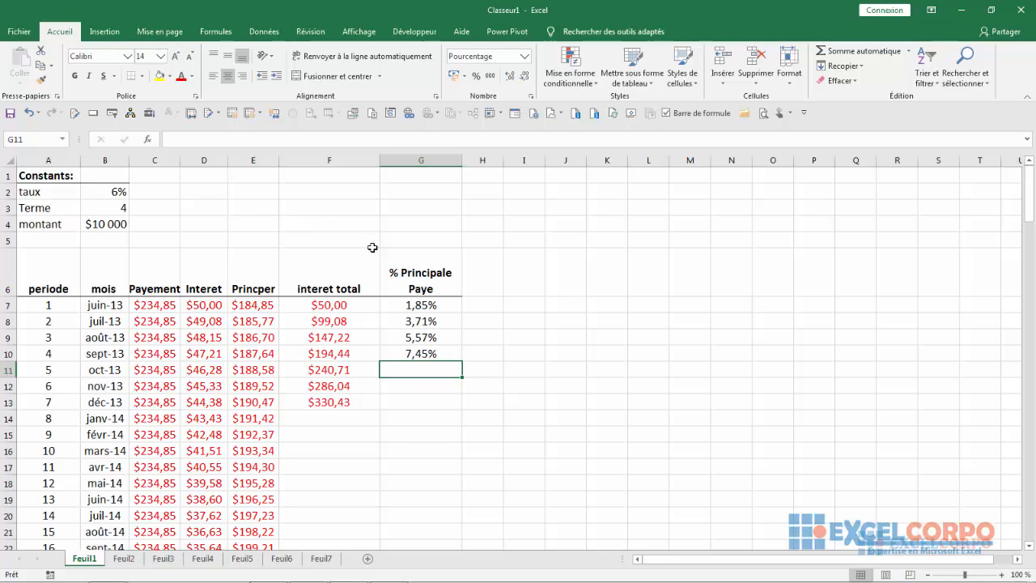
Step: Close the Windows colour-scheme prompt and examine the ranges referenced by the % Principale Paye formula in G9
left_click(420, 334)
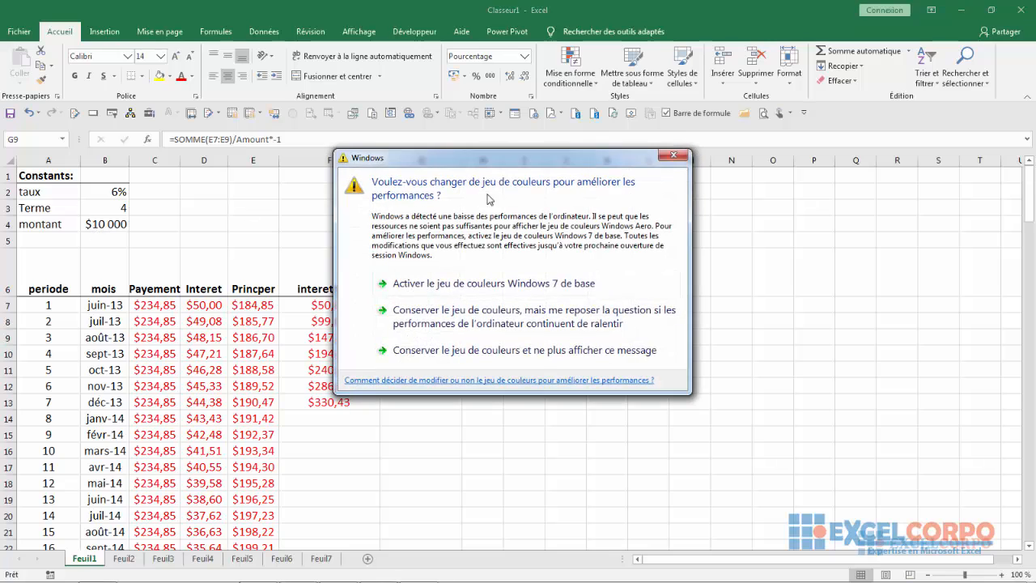
left_click(673, 155)
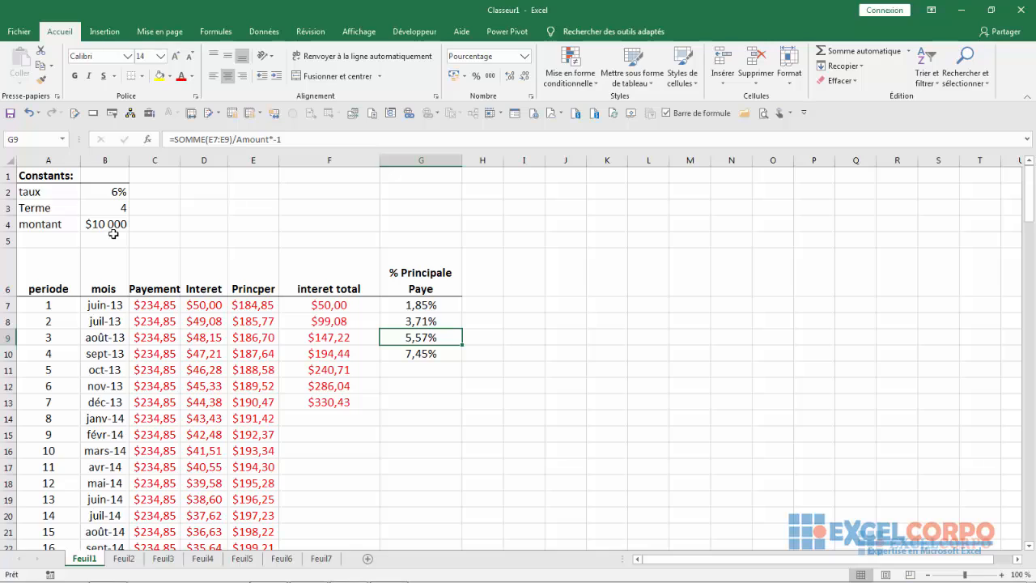
left_click(273, 140)
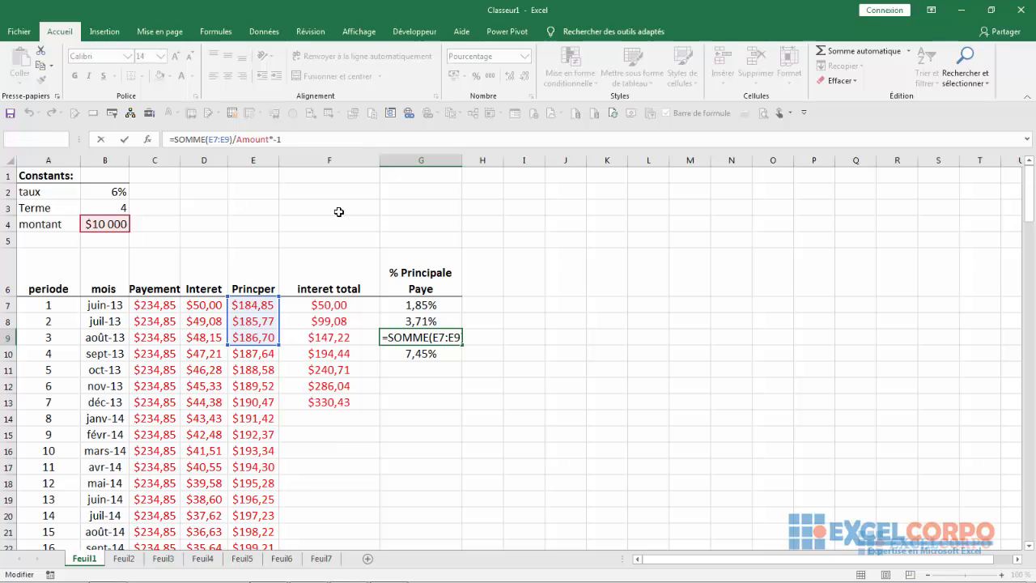
key("Return")
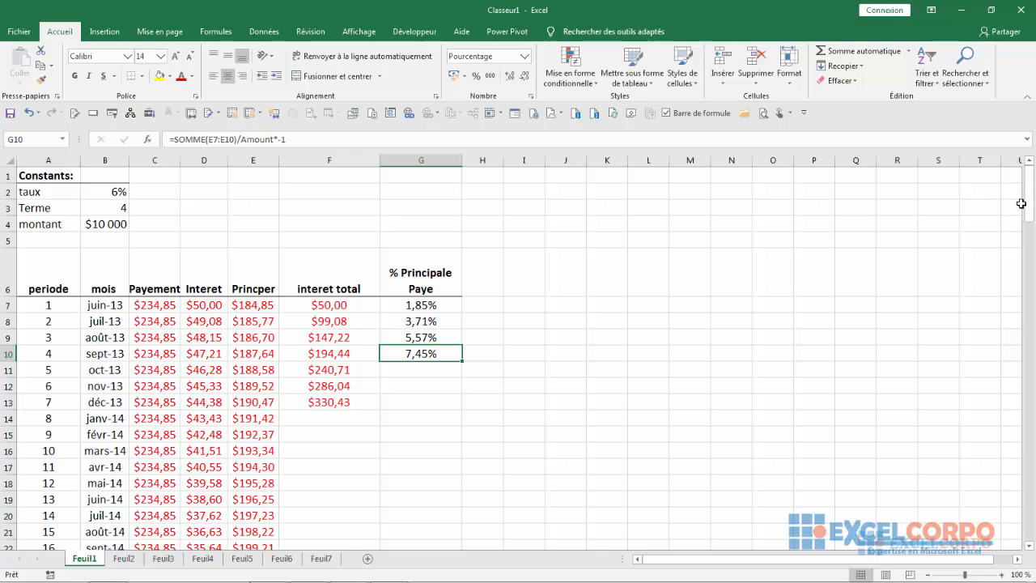
mouse_move(1030, 209)
left_mouse_down()
mouse_move(1019, 272)
mouse_move(1029, 293)
mouse_move(1030, 194)
left_mouse_up()
left_click(299, 212)
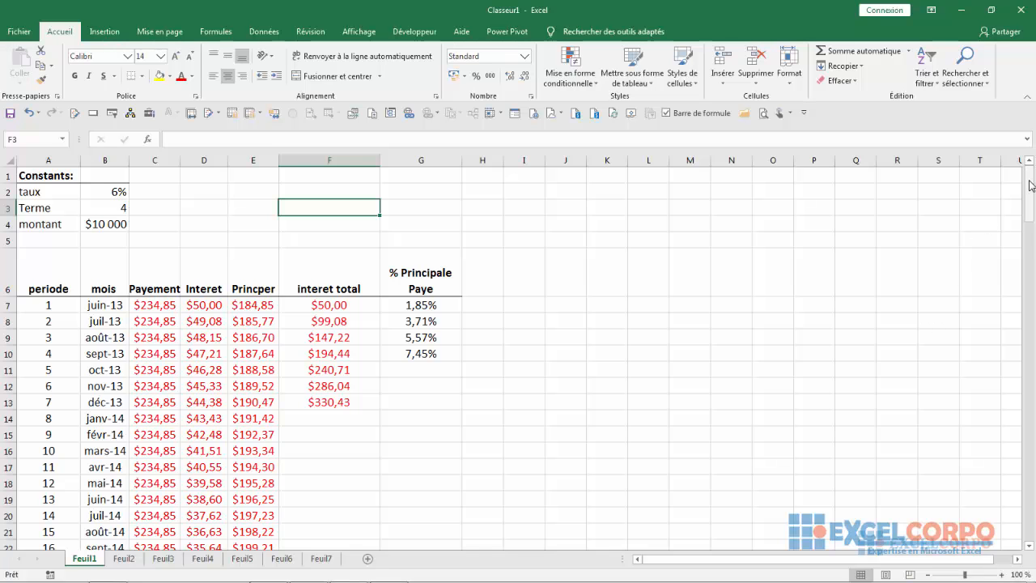
left_click_drag(1029, 209, 1030, 209)
left_click(315, 189)
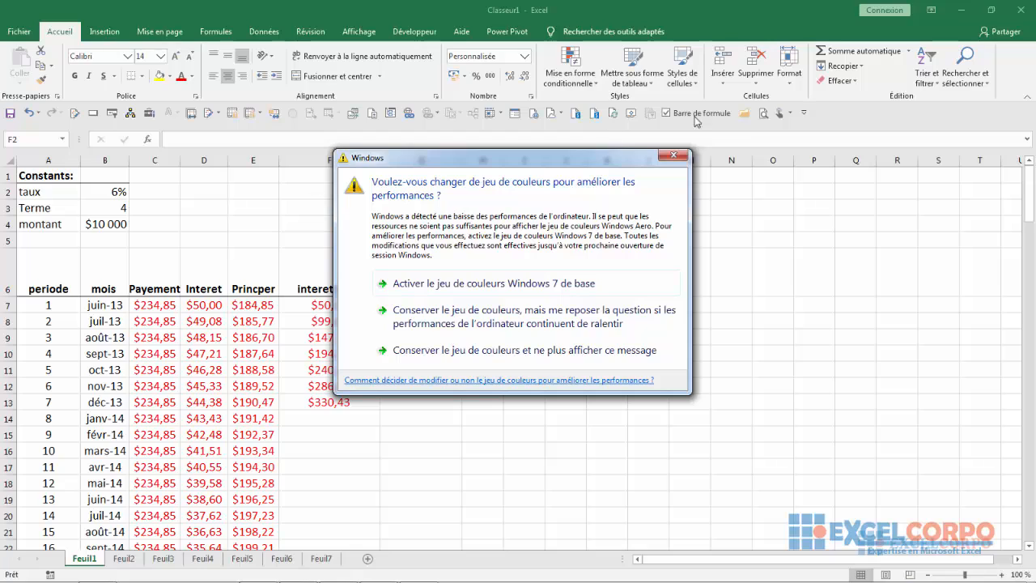
left_click(673, 155)
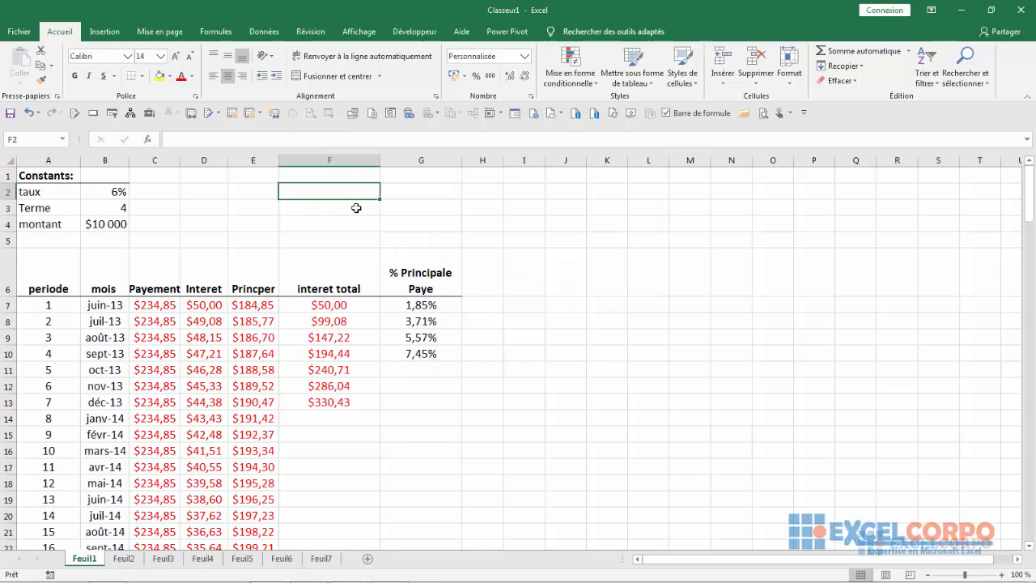
Step: Start a SOMME formula in F4 with the whole Interet range D7:D54 as its argument
left_click(302, 228)
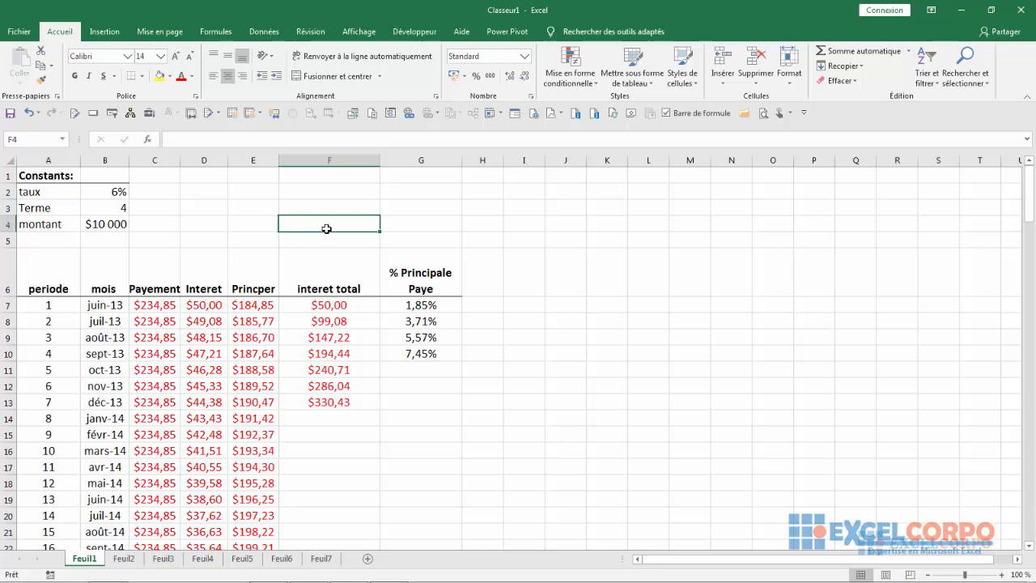
type("=")
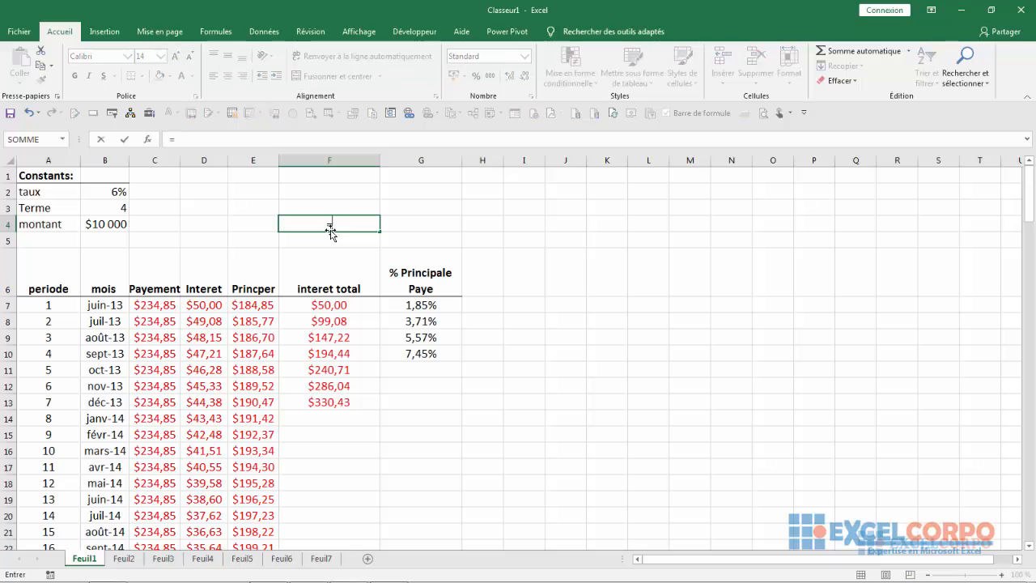
type("somme")
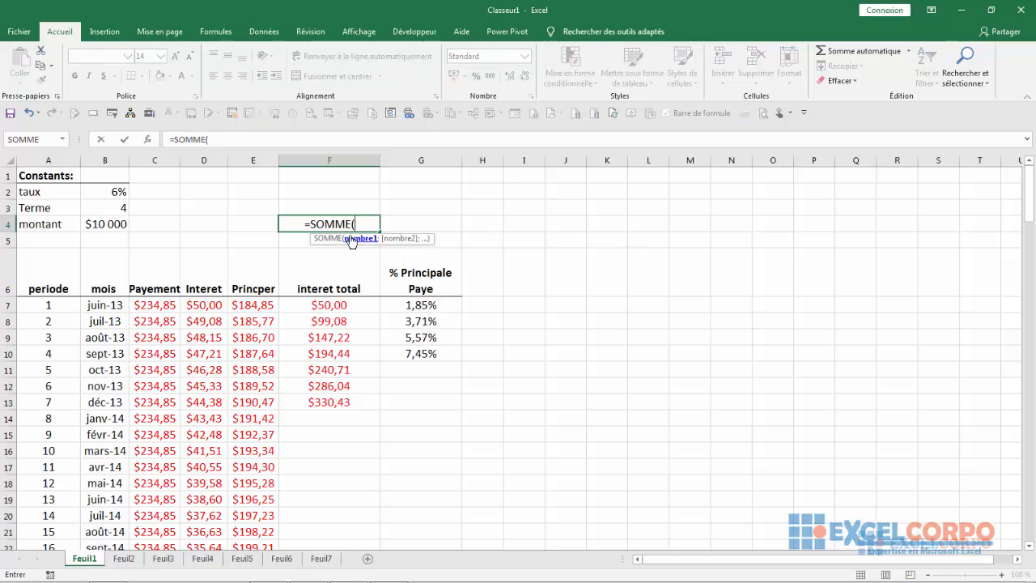
double_click(351, 240)
left_click_drag(209, 305, 212, 496)
left_click_drag(212, 501, 212, 507)
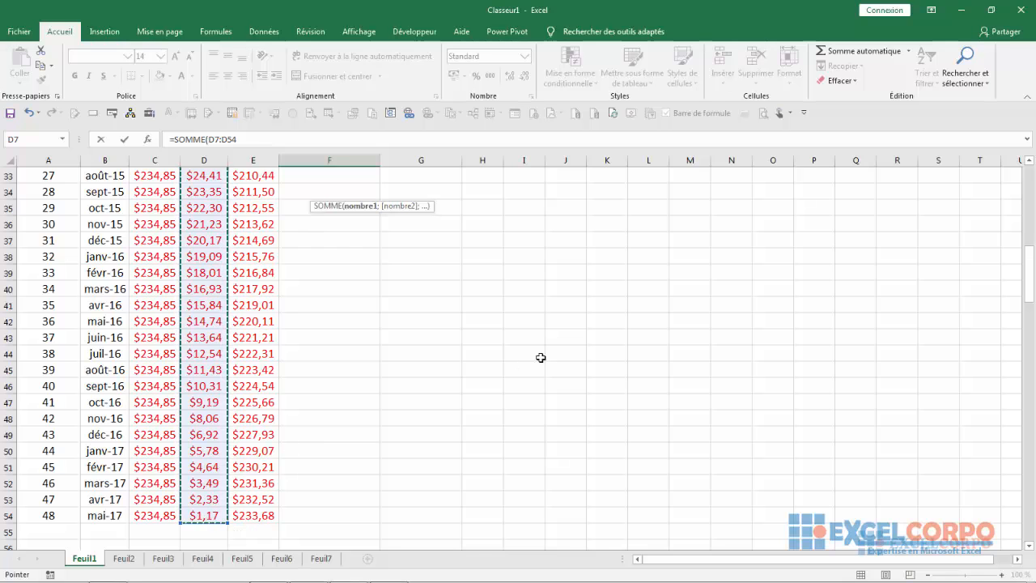
left_click_drag(1033, 285, 1031, 276)
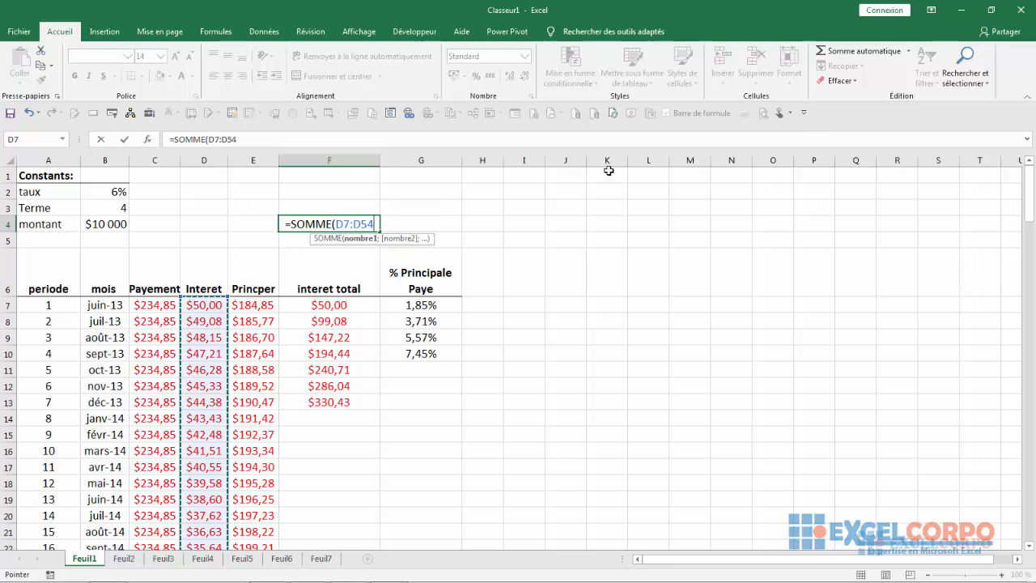
Step: Extend the F4 formula with the condition <0 on the range, multiplied by D7:D54, giving =SOMME(D7:D54<0)*D7:D54)
type("<")
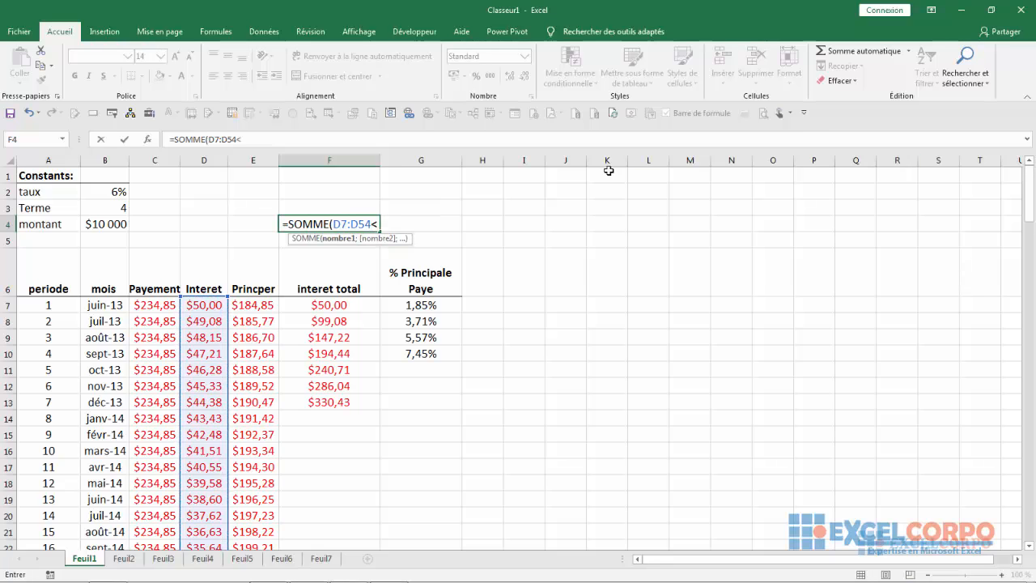
type("0)")
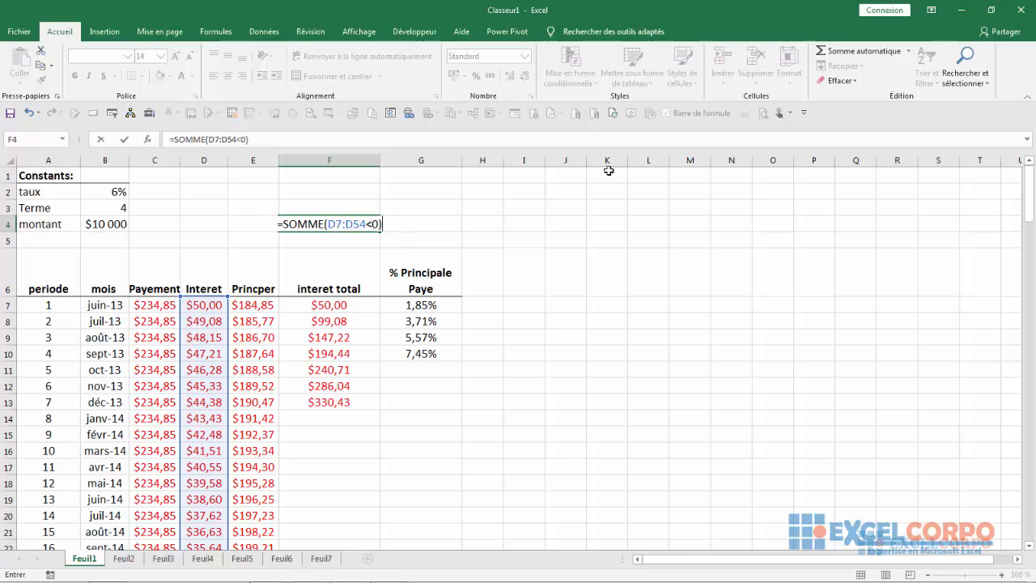
type("*")
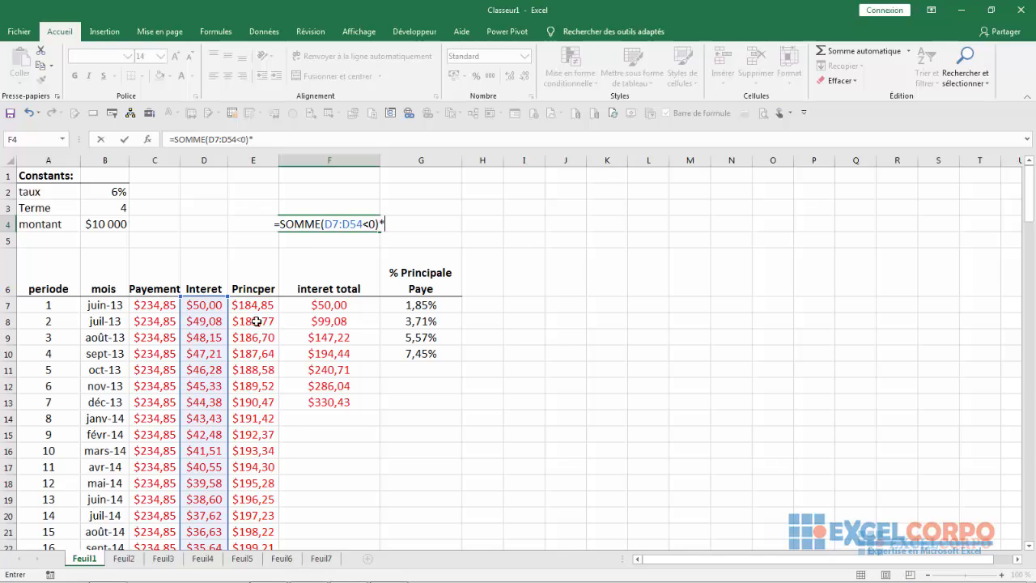
type("D")
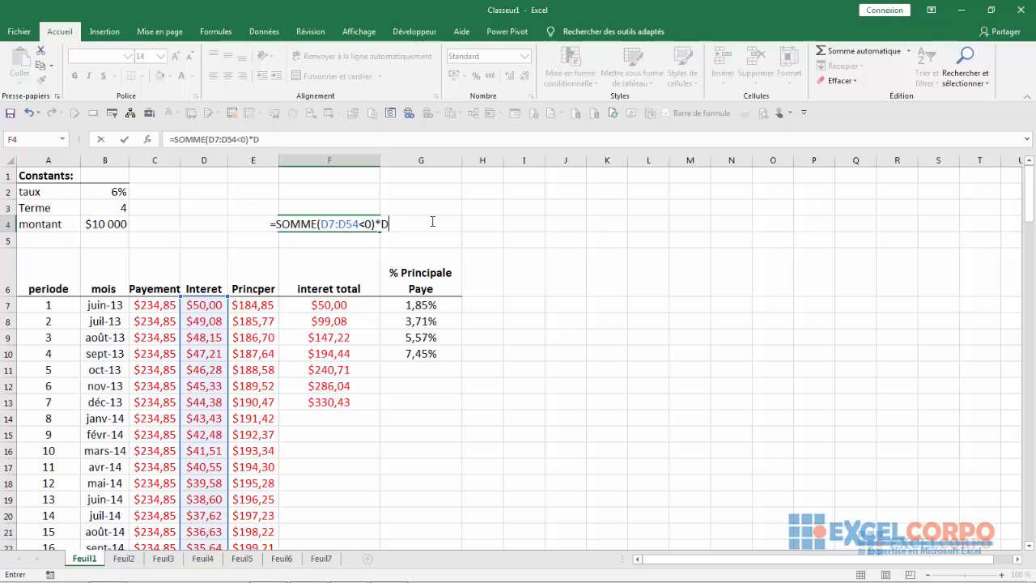
key("Escape")
type("7")
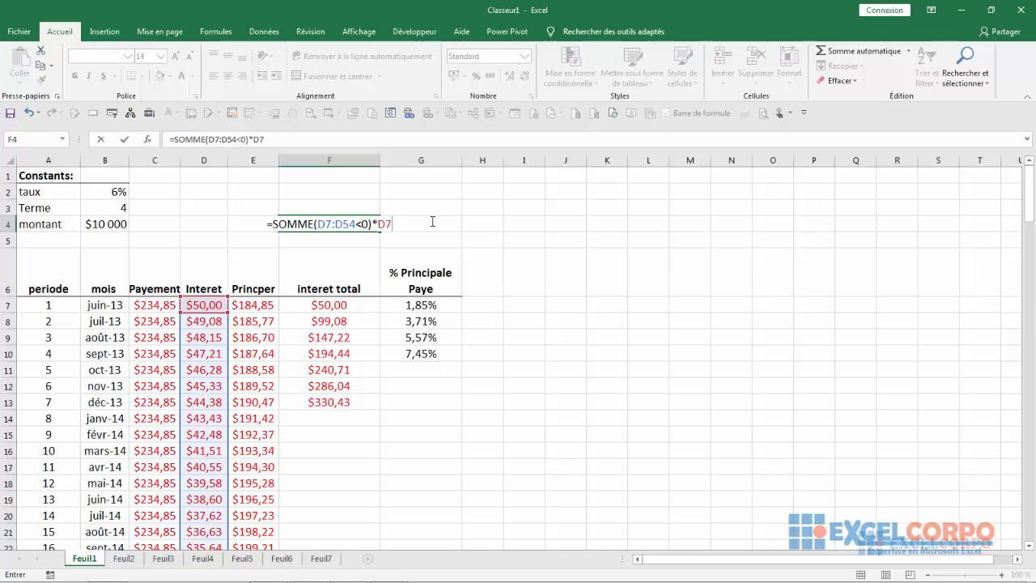
type(":D54")
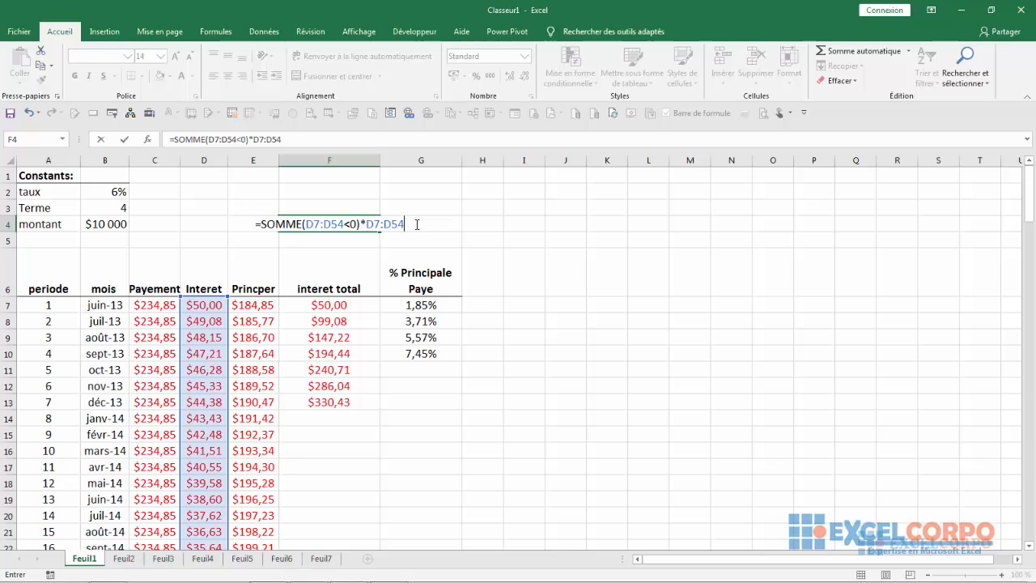
type(")")
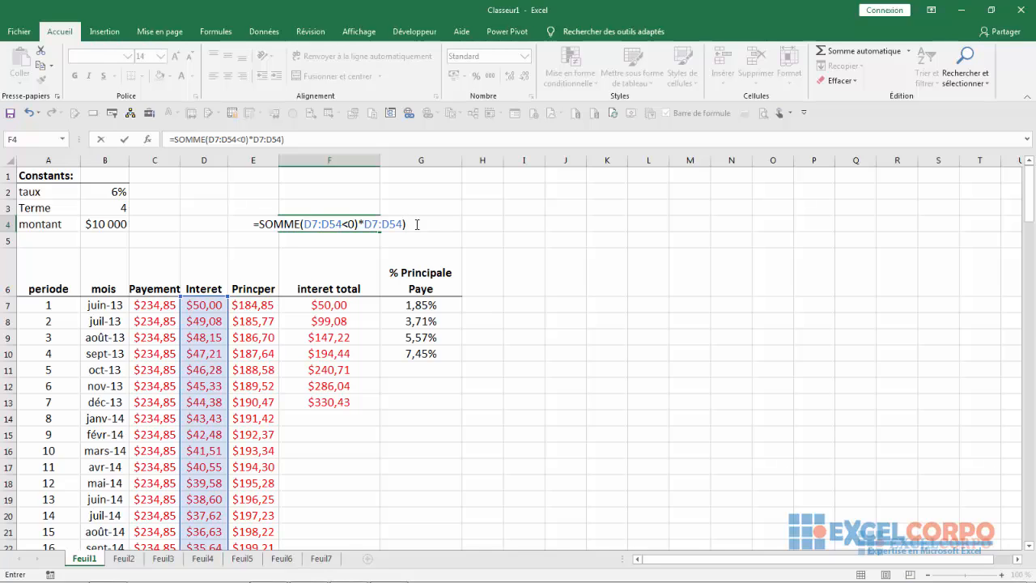
Step: Add the missing opening parenthesis before D7:D54<0 and enter {=SOMME((D7:D54<0)*D7:D54)} in F4 as an array formula
left_click(303, 225)
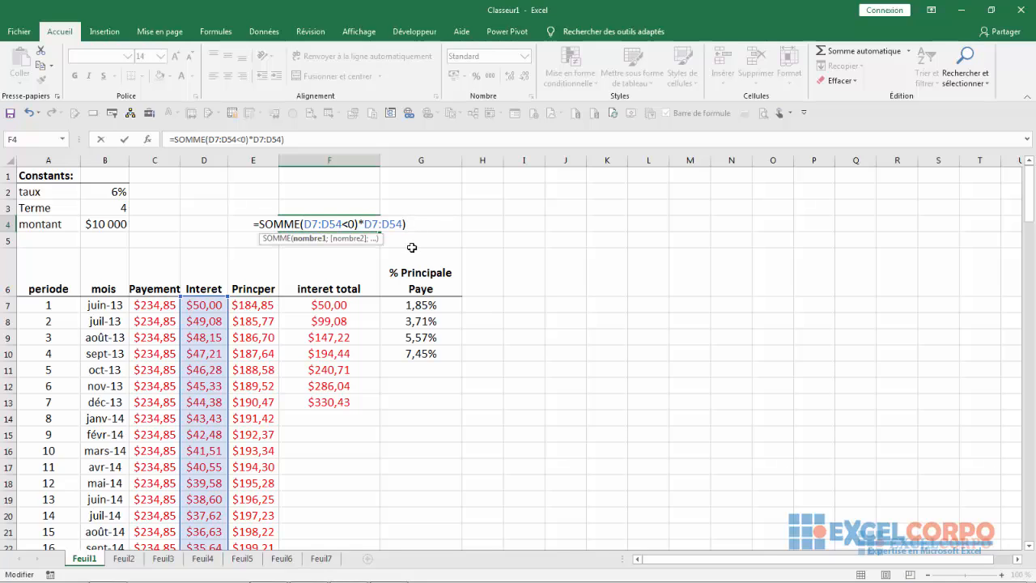
type("(")
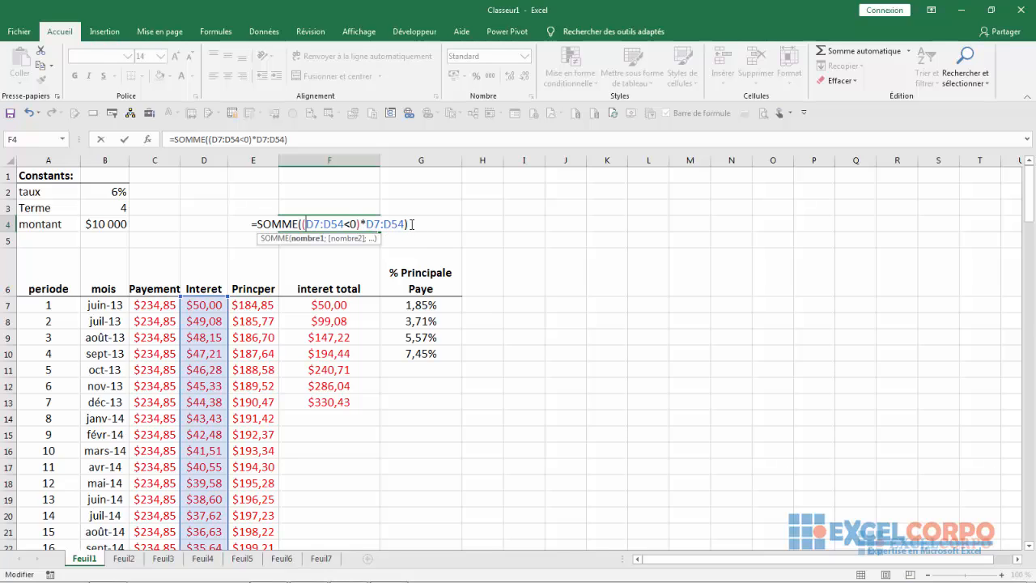
left_click(412, 225)
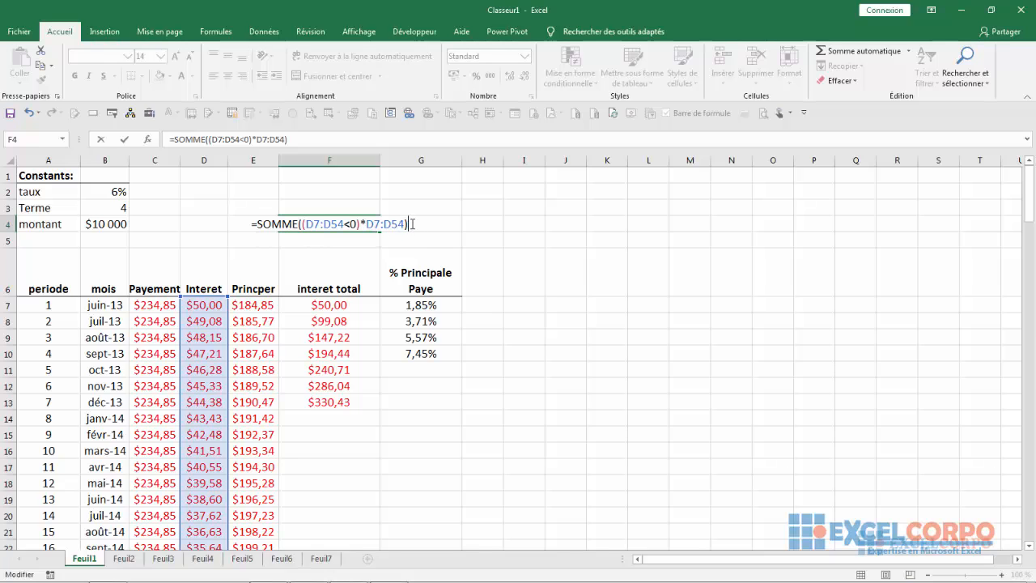
left_click(392, 224)
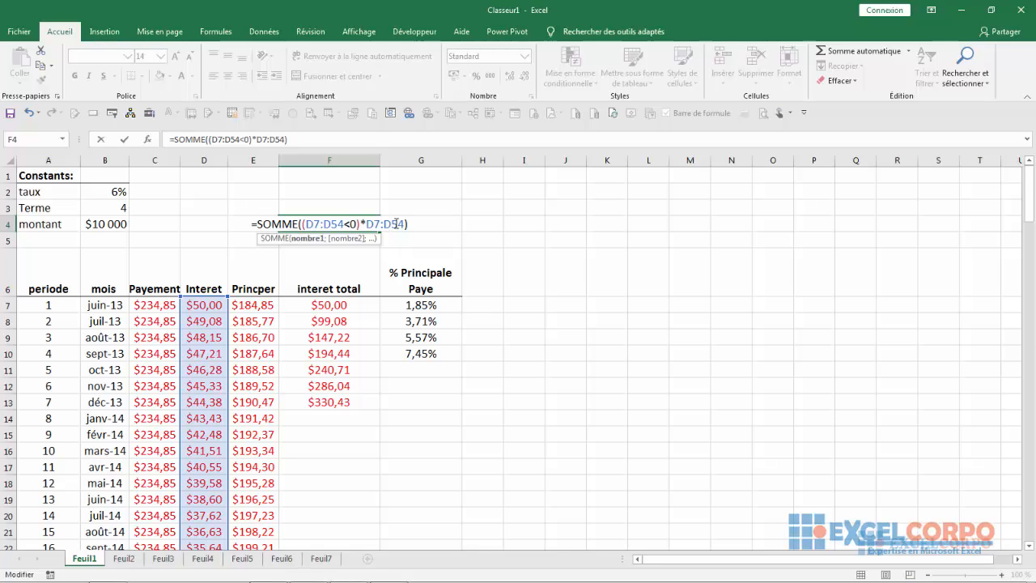
key("ctrl+shift+Return")
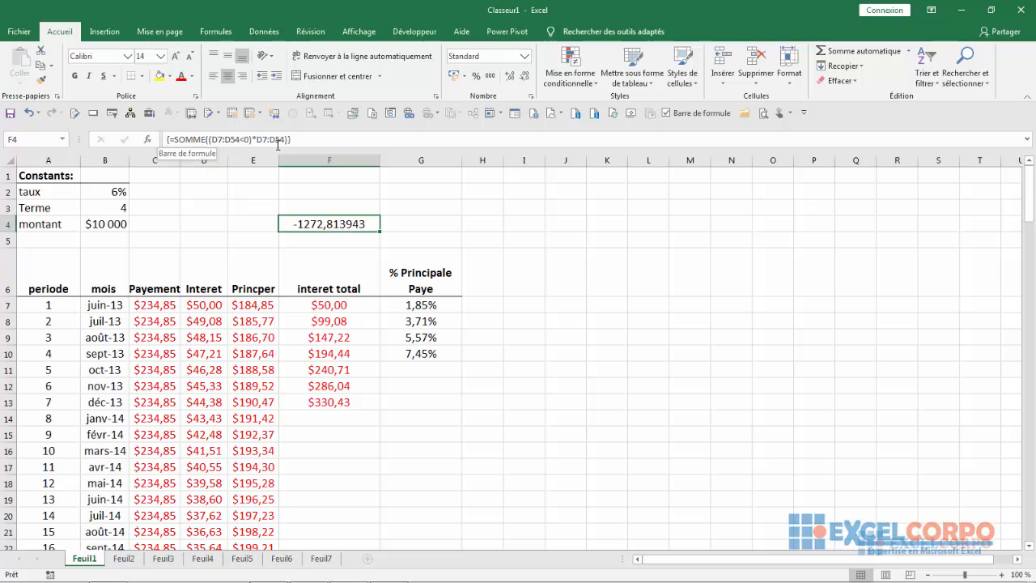
Step: Review the array formula in F4 and close the Windows colour-scheme prompt
left_click(303, 243)
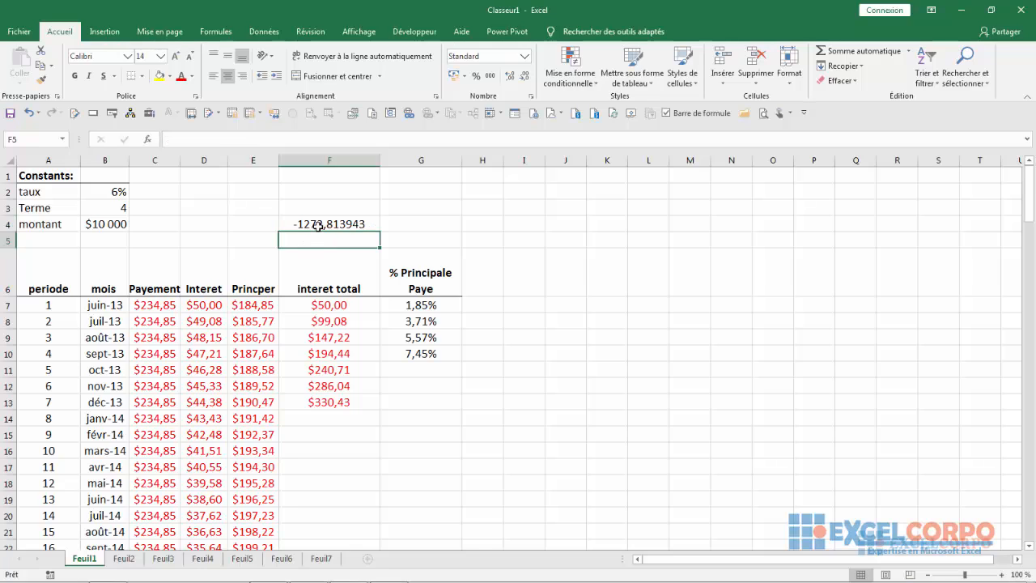
left_click(304, 224)
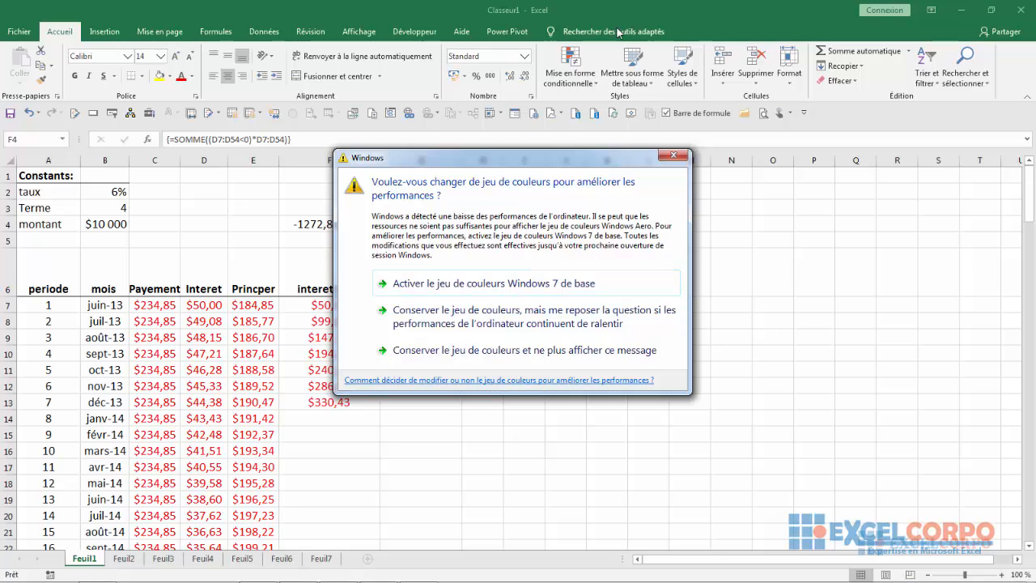
left_click(680, 155)
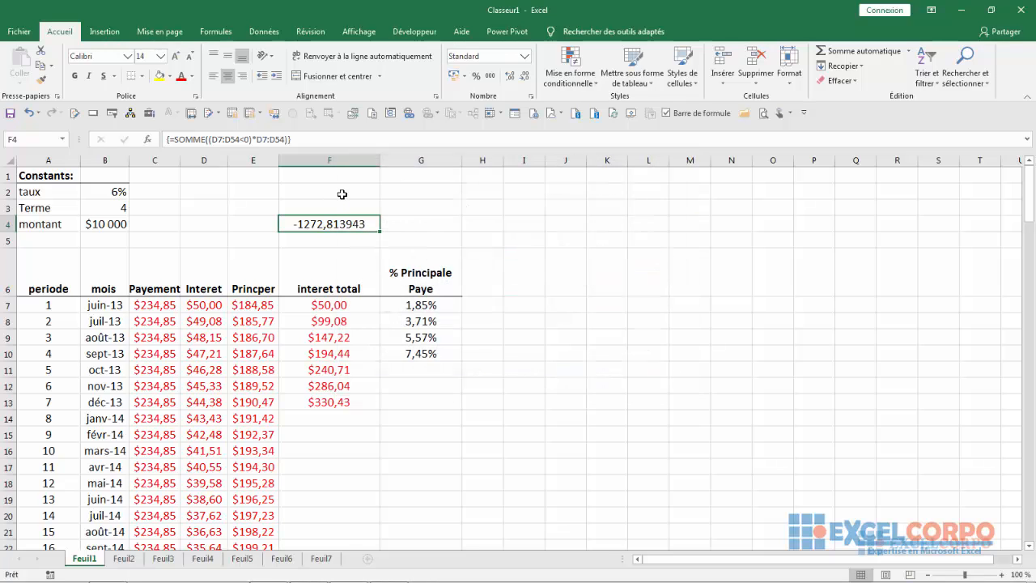
Step: Start a SOMME formula in F2 with two opening parentheses and the Interet range, giving =SOMME((D7:D54
left_click(342, 195)
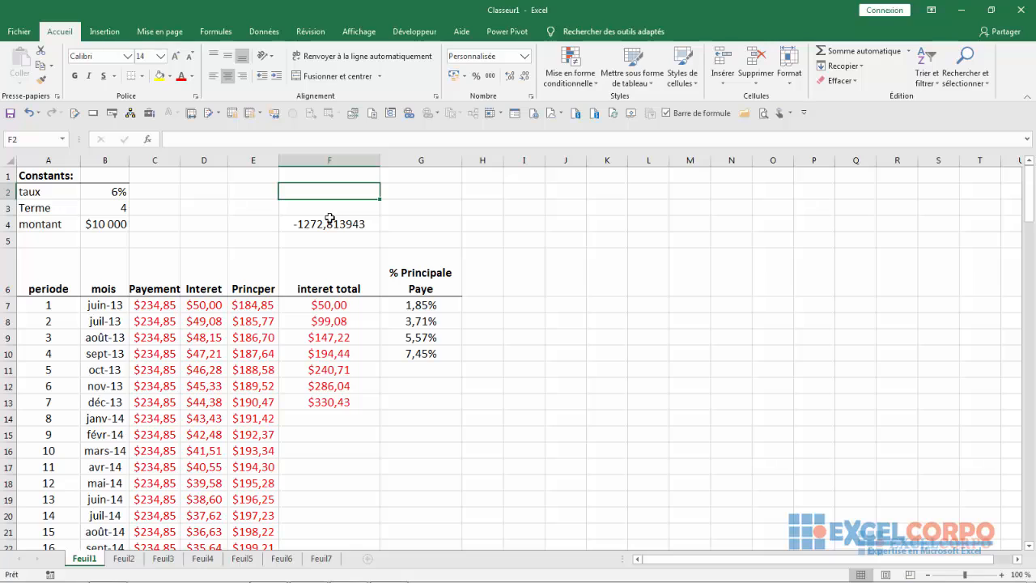
type("=somme")
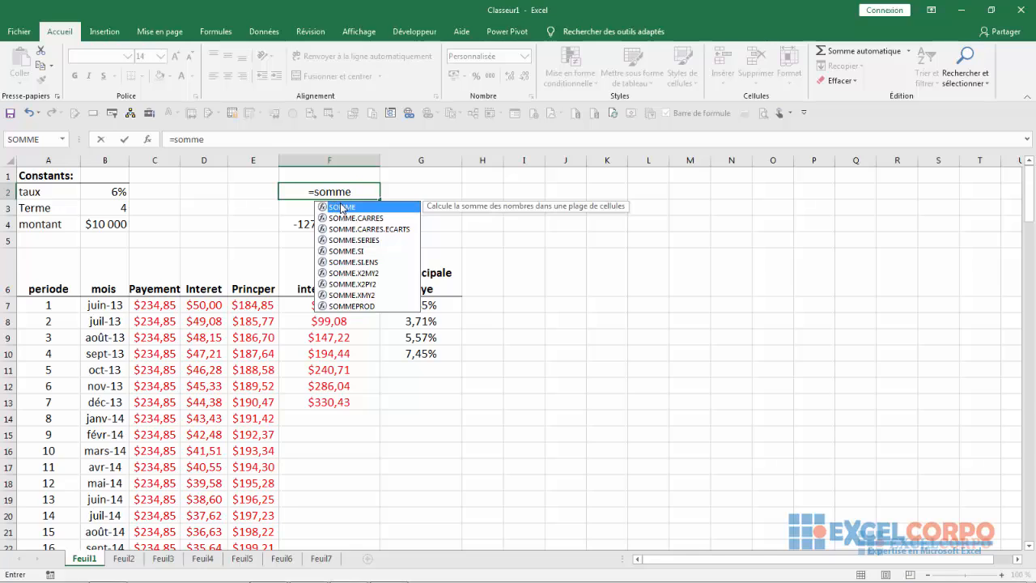
double_click(341, 209)
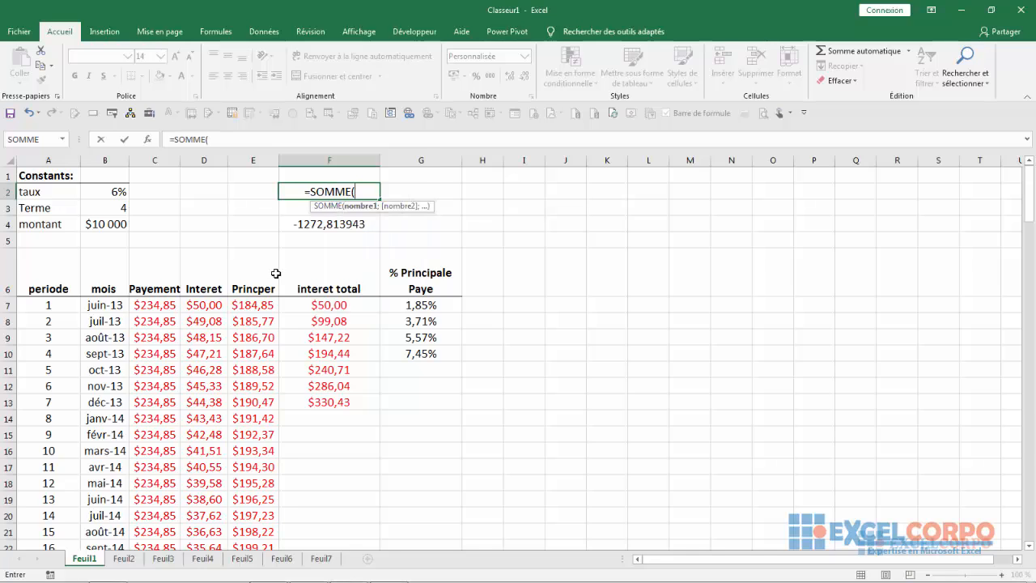
type("D")
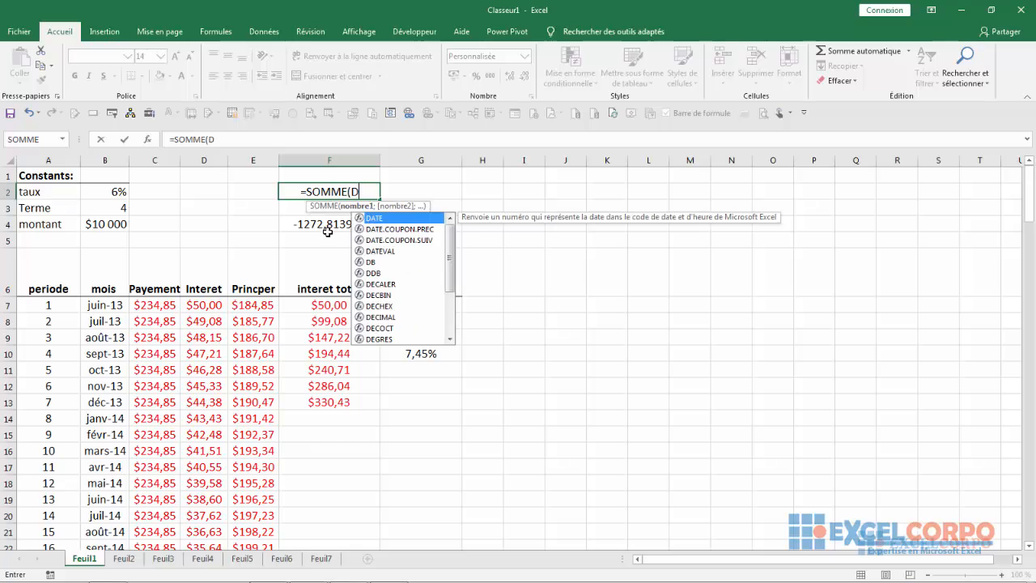
type("7:D54")
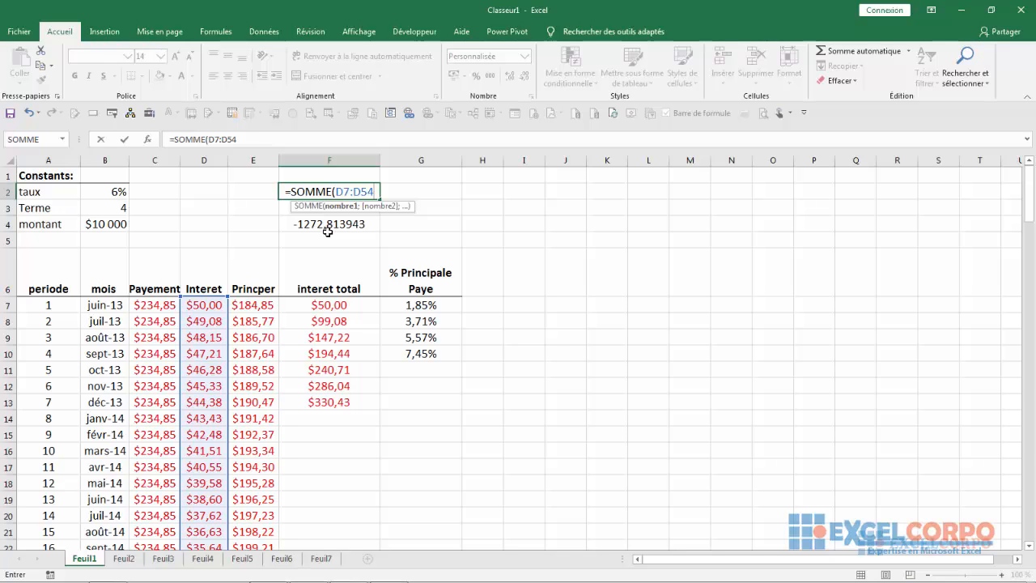
left_click(337, 192)
type("(")
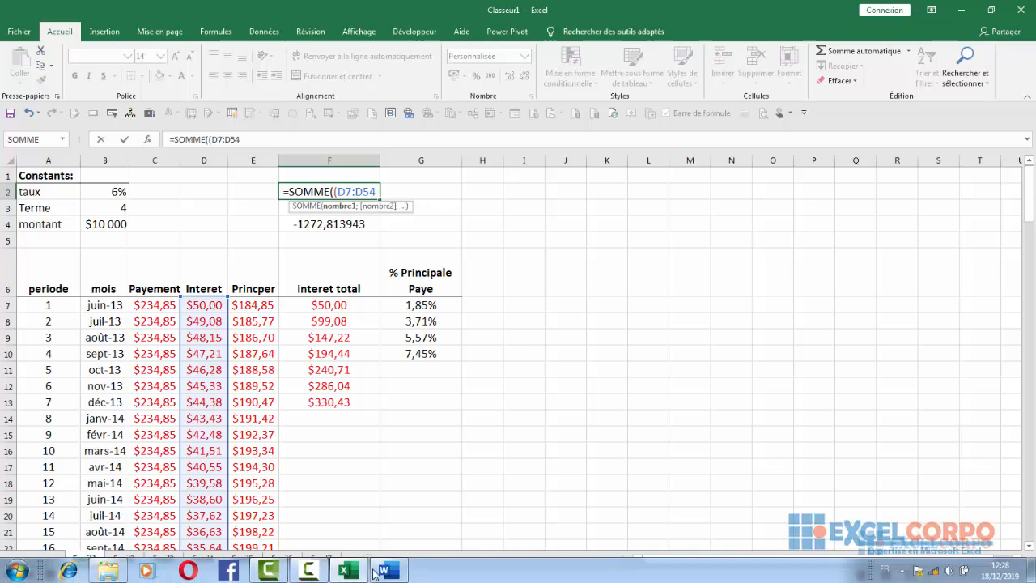
left_click(309, 574)
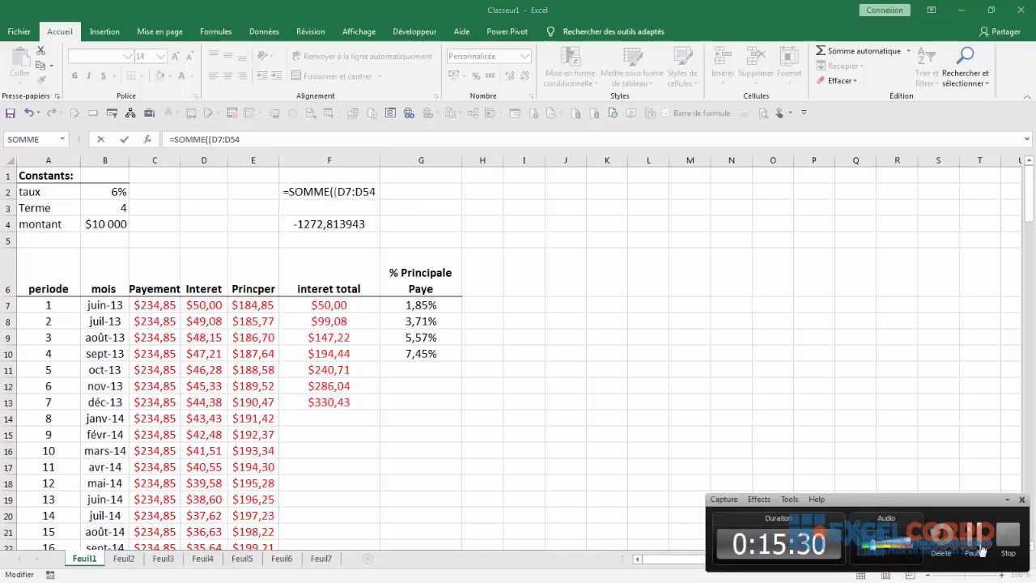
left_click(973, 528)
Step: Extend the F2 formula with the condition >0 on the Interet range and a multiplication sign
type(">")
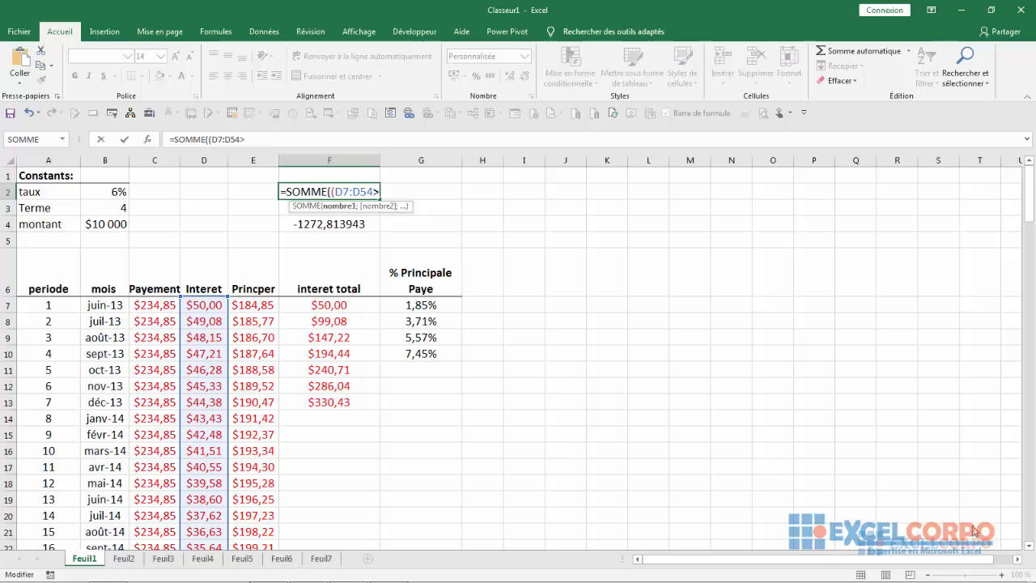
type("0")
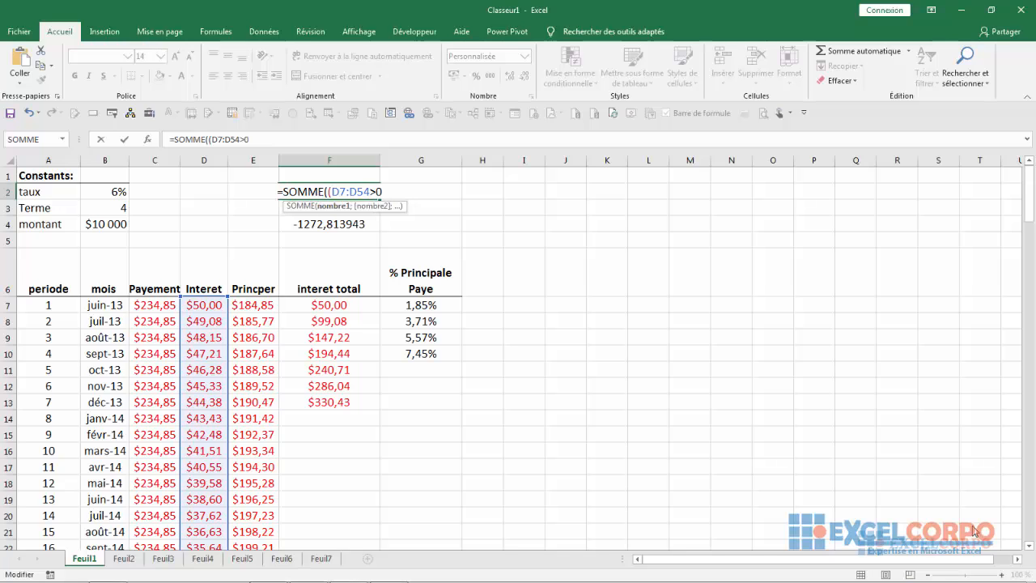
type("*")
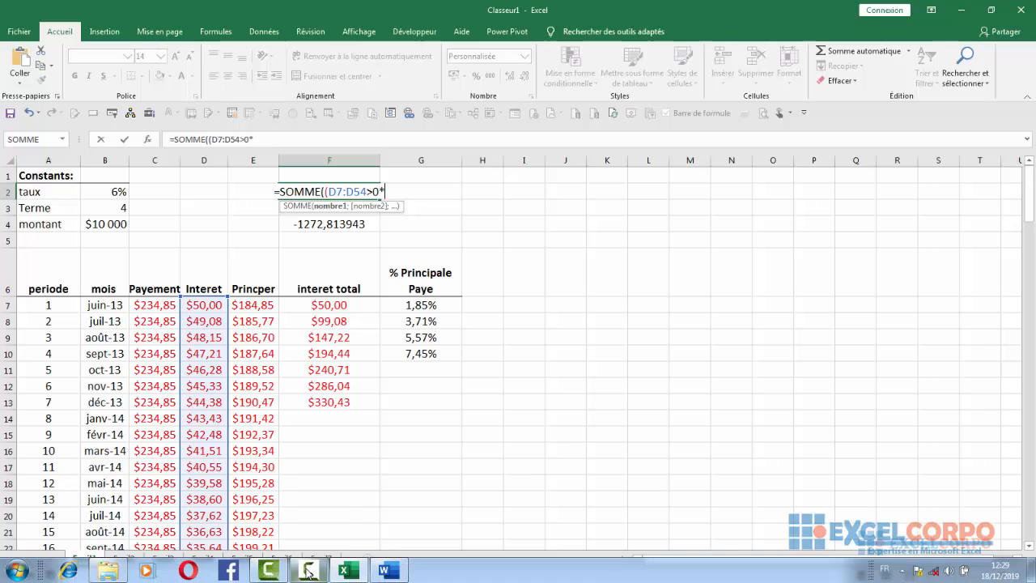
mouse_move(308, 573)
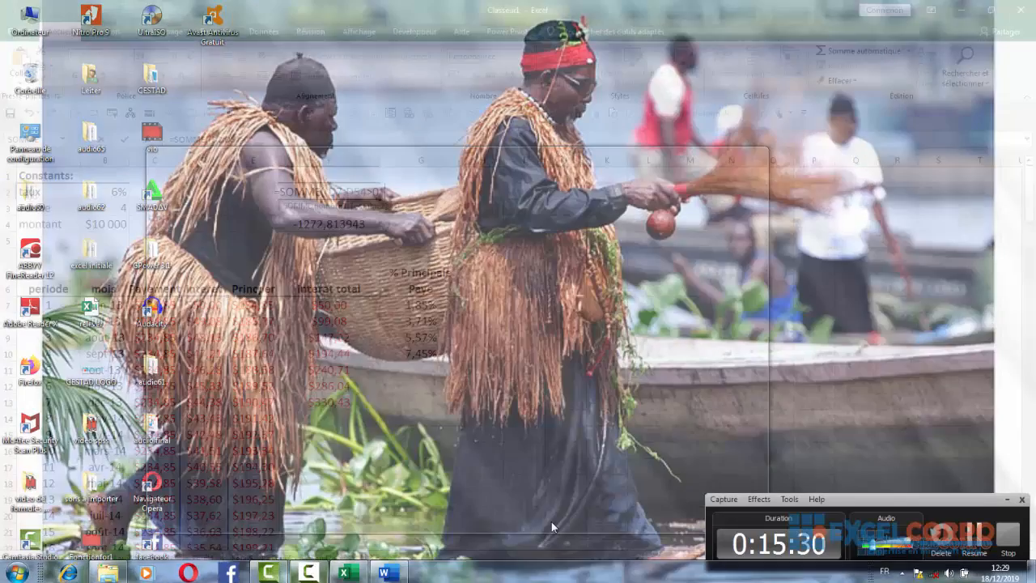
left_click(307, 518)
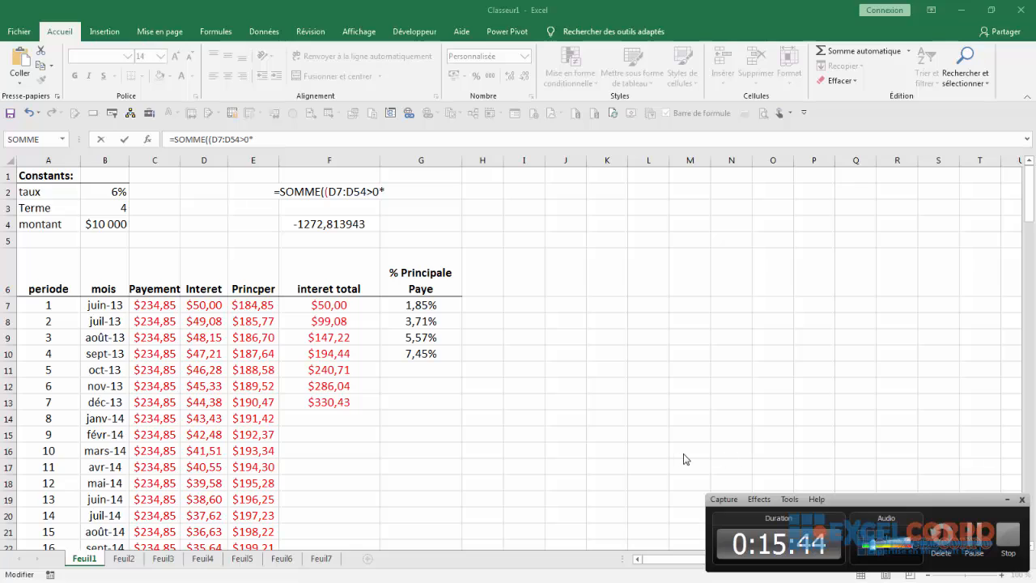
Step: Complete the F2 formula with D7:D54 and two closing parentheses, and enter {=SOMME((D7:D54>0*D7:D54))} as an array formula
left_click(387, 191)
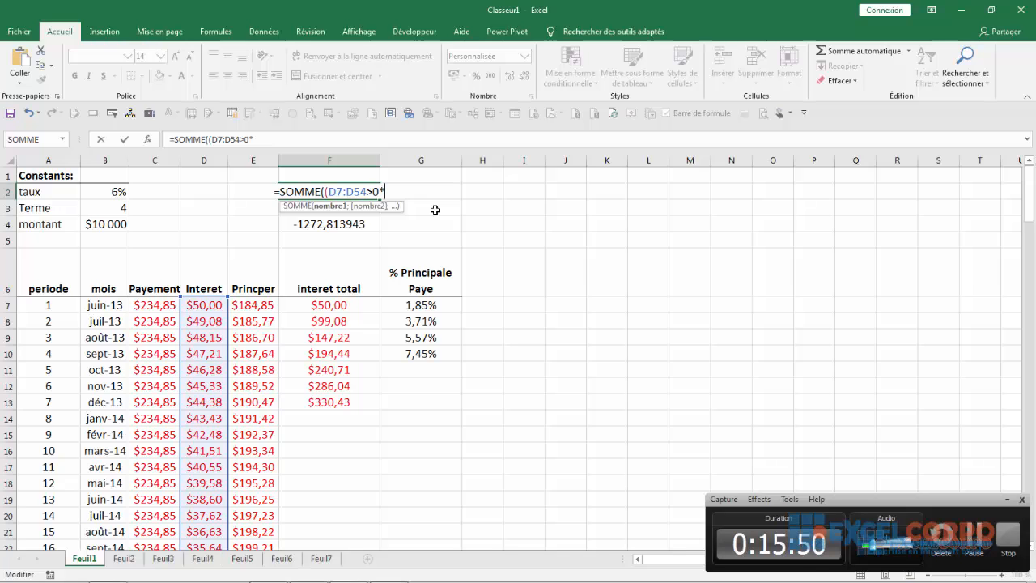
type("D7")
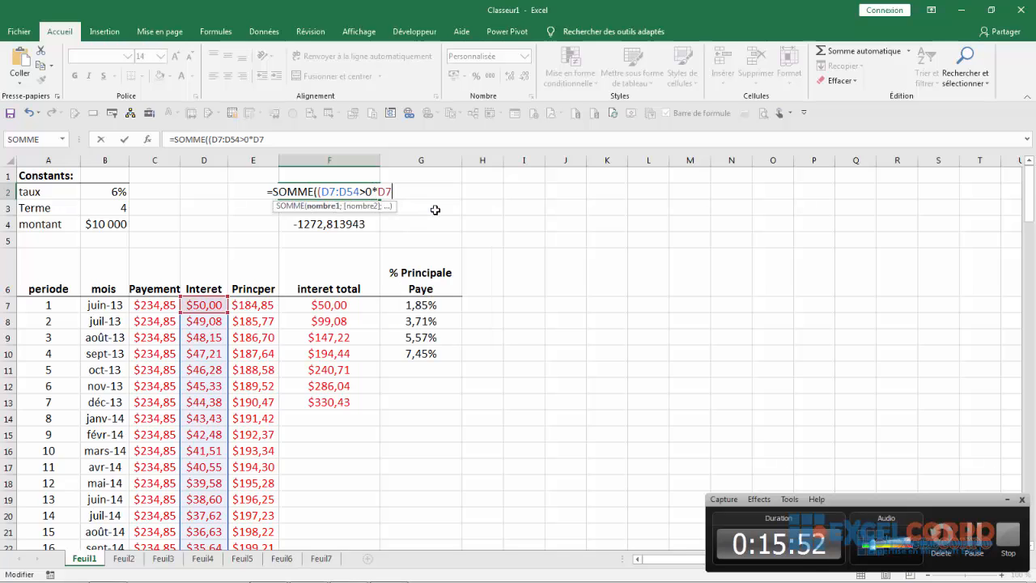
type(":D54")
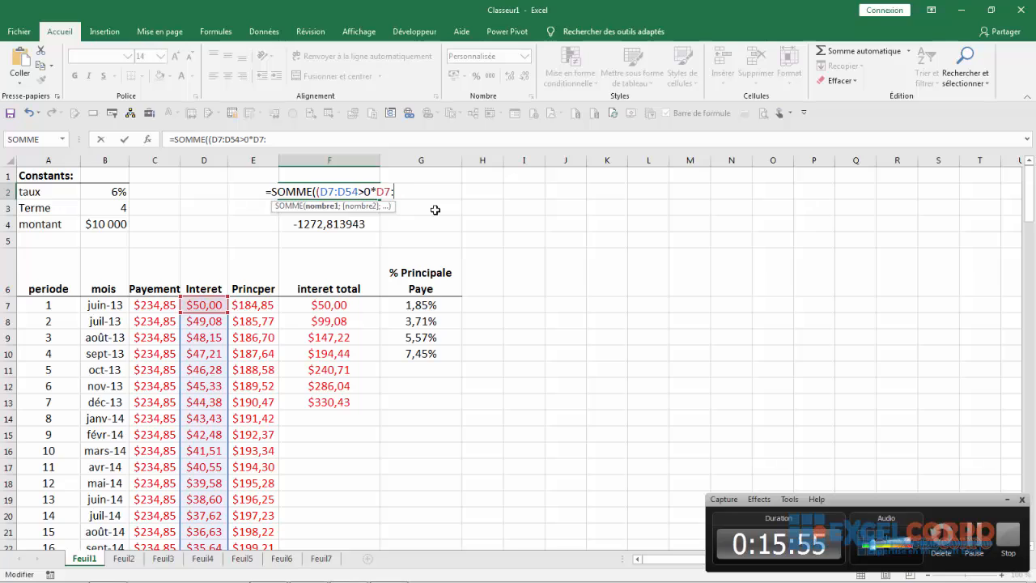
type(")")
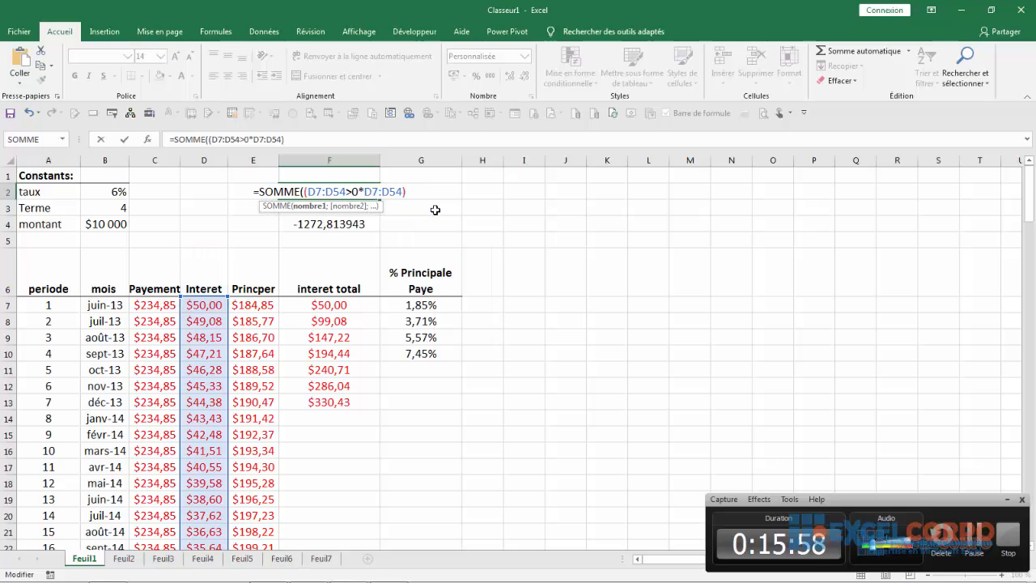
type(")")
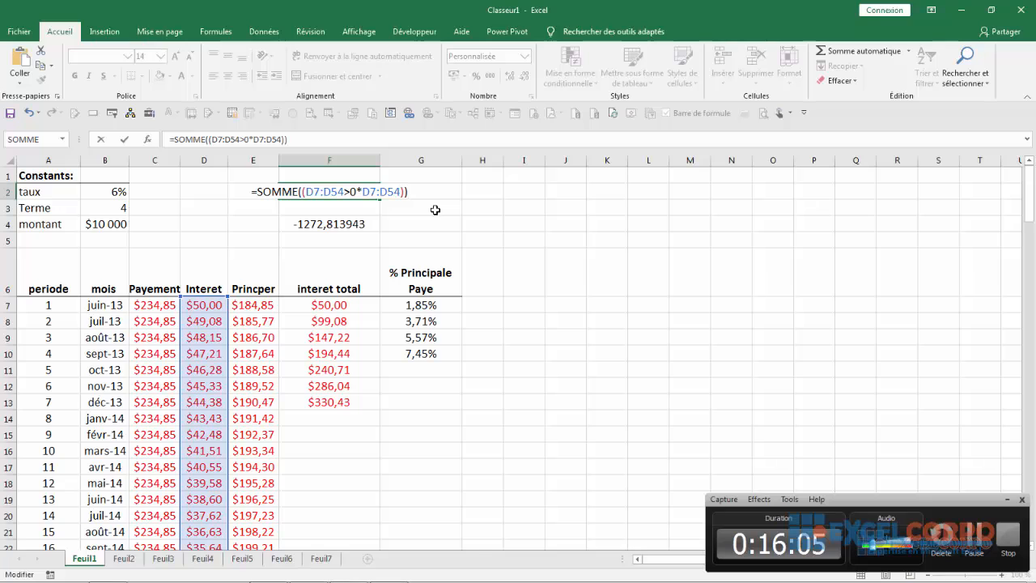
key("ctrl+shift+Return")
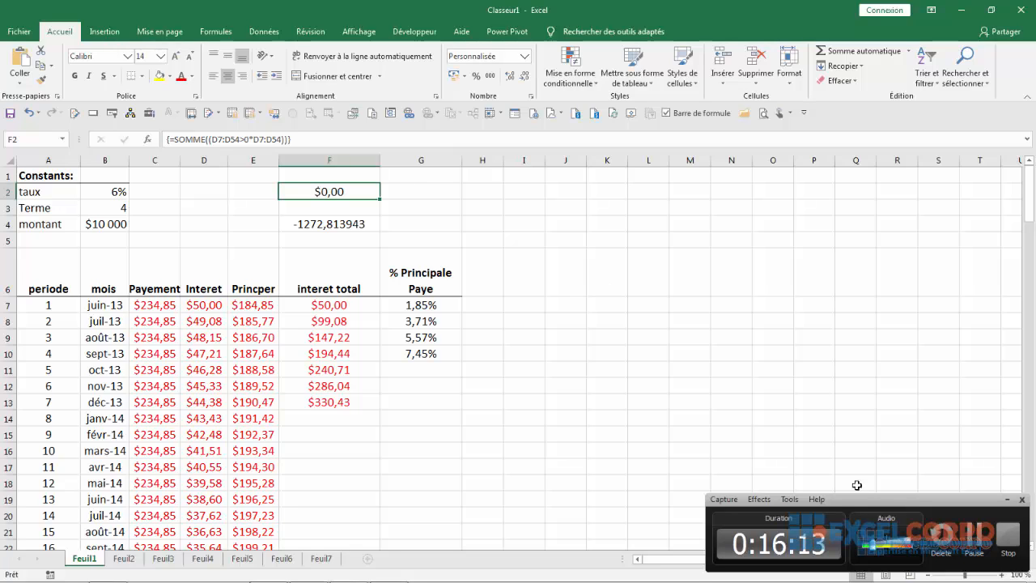
left_click(979, 533)
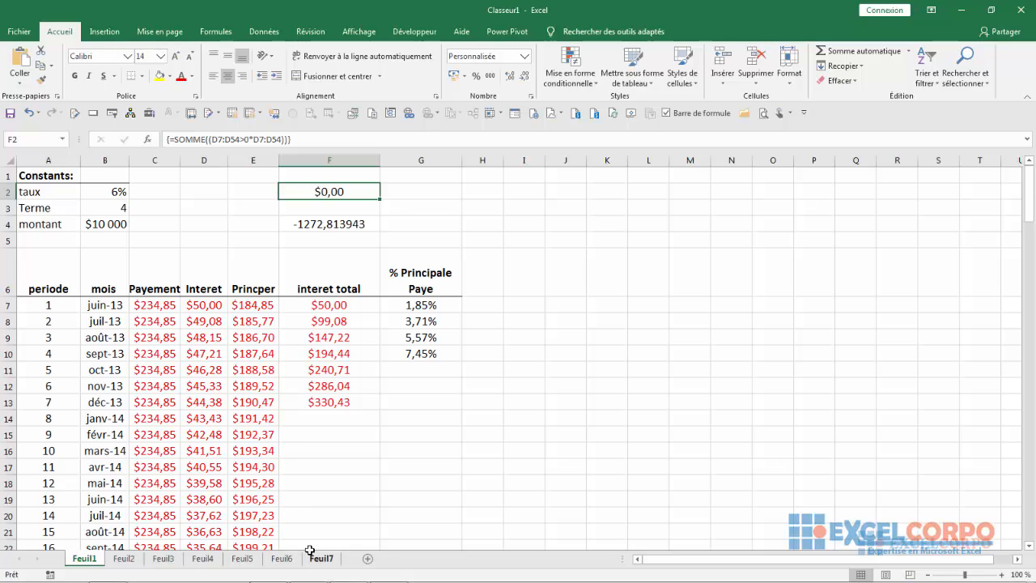
left_click(370, 572)
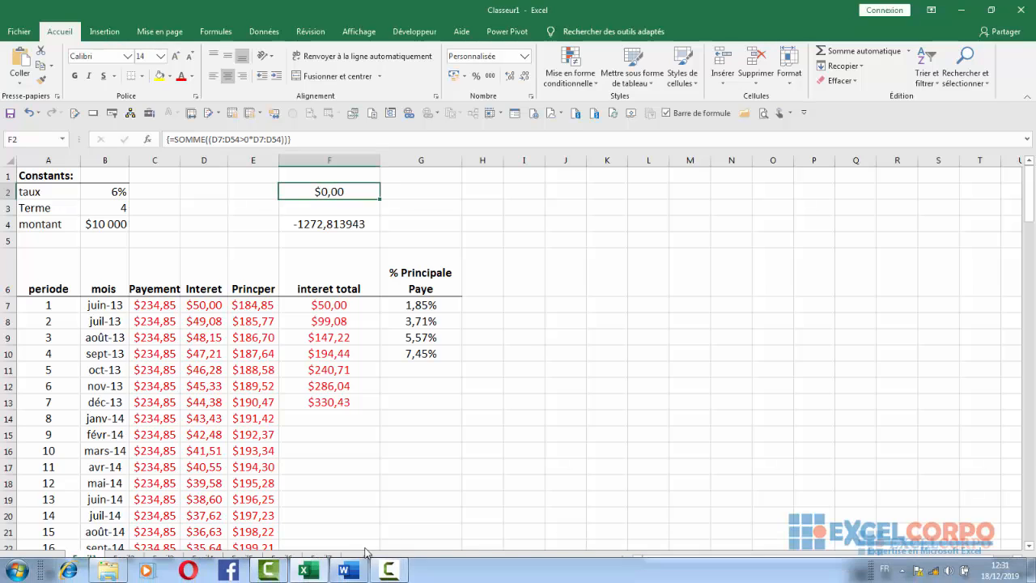
left_click(389, 571)
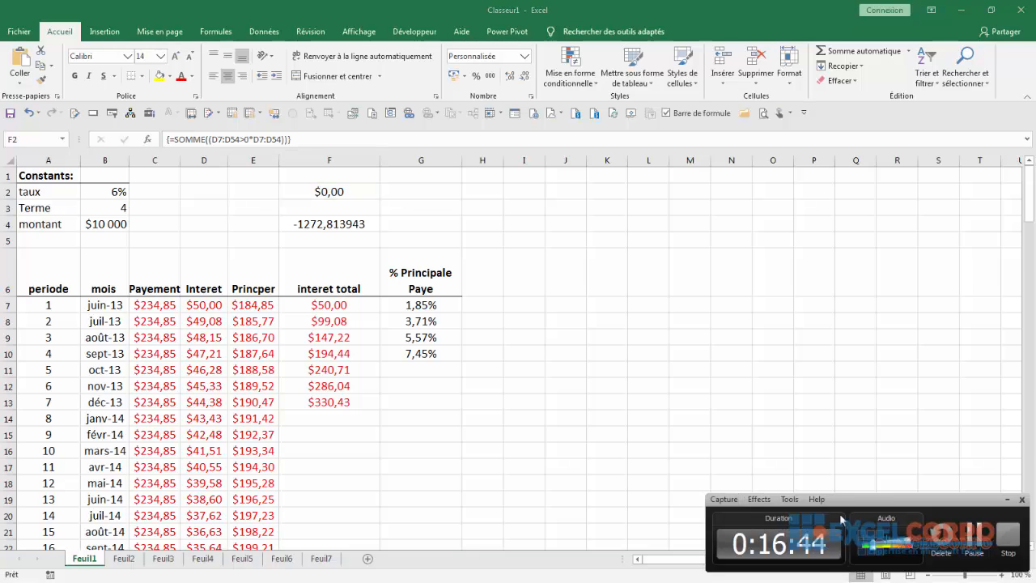
left_click(978, 531)
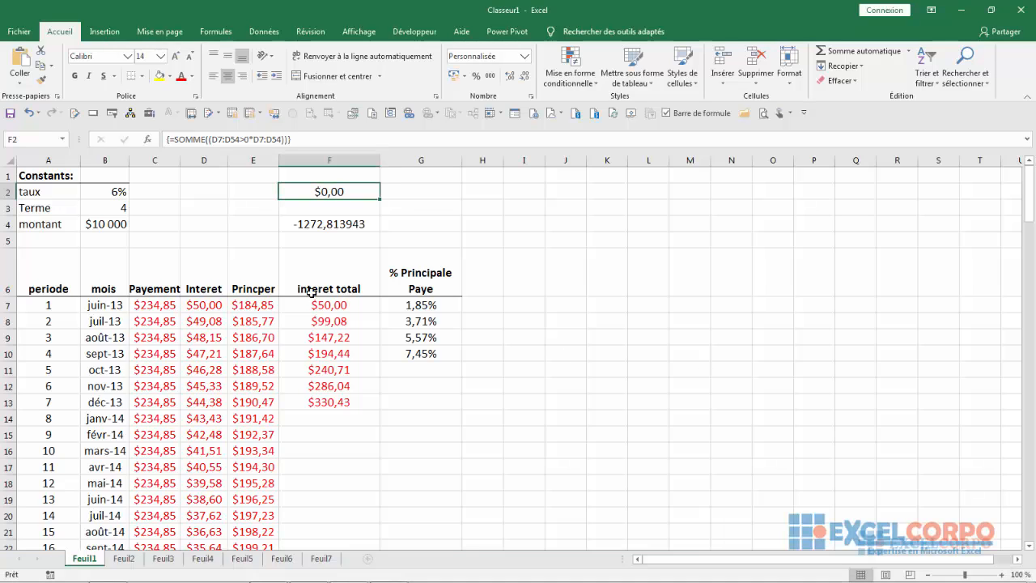